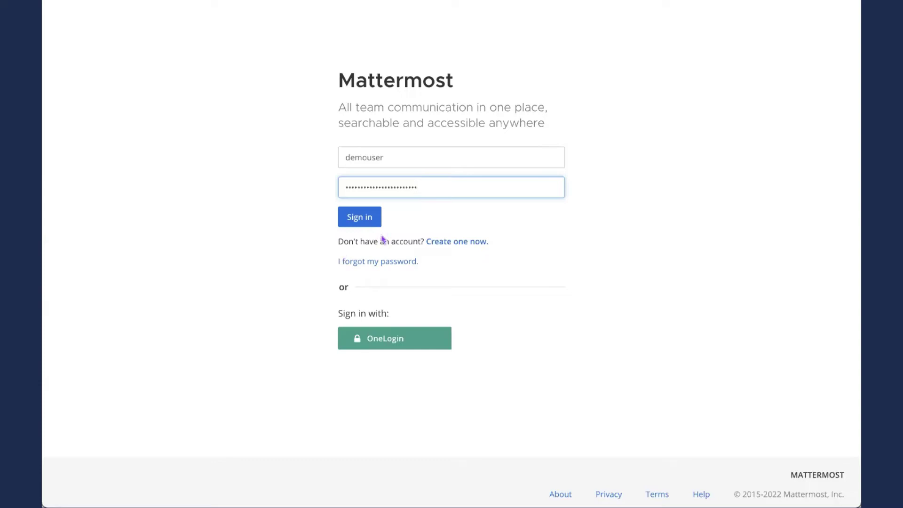
Sign in to the Mattermost workspace to reach the Contributors team's Reception channel
{"action": "left_click", "coordinate": [368, 222]}
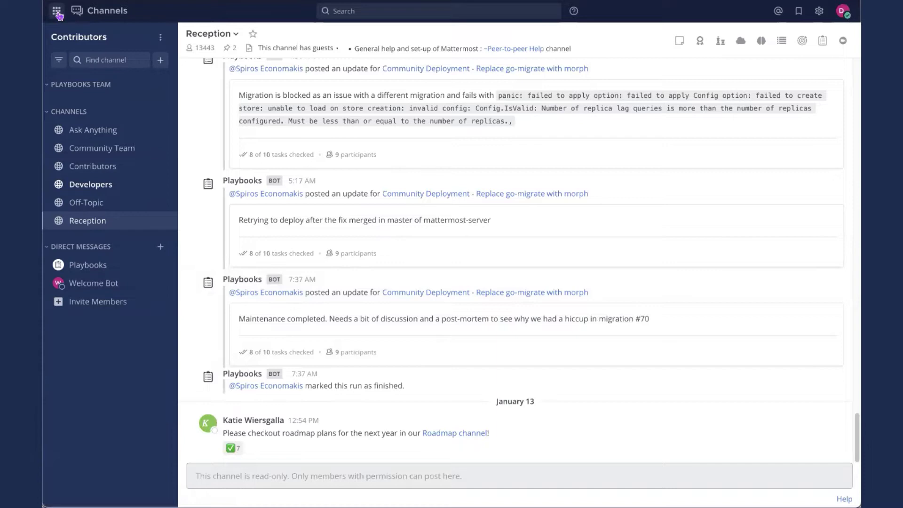
Switch to Playbooks and turn off 'My runs only' to list everyone's in-progress runs
{"action": "left_click", "coordinate": [57, 13]}
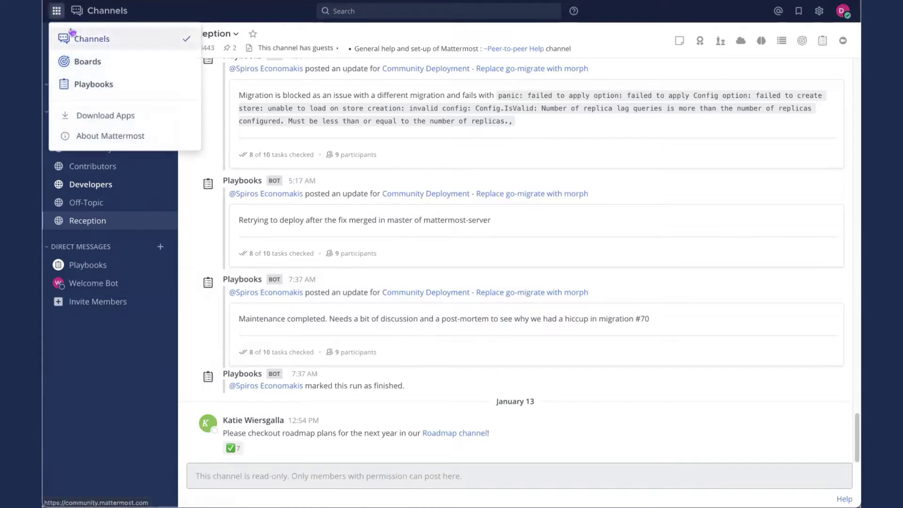
{"action": "left_click", "coordinate": [140, 86]}
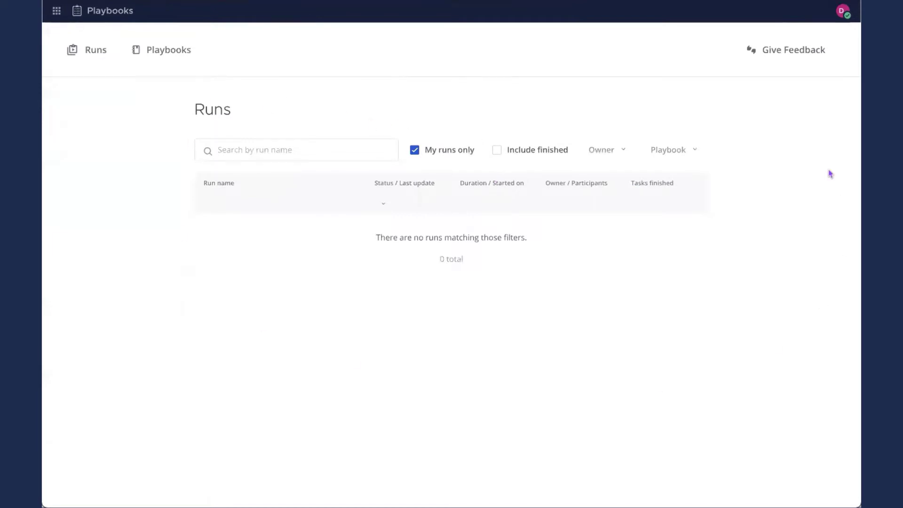
{"action": "left_click", "coordinate": [414, 154]}
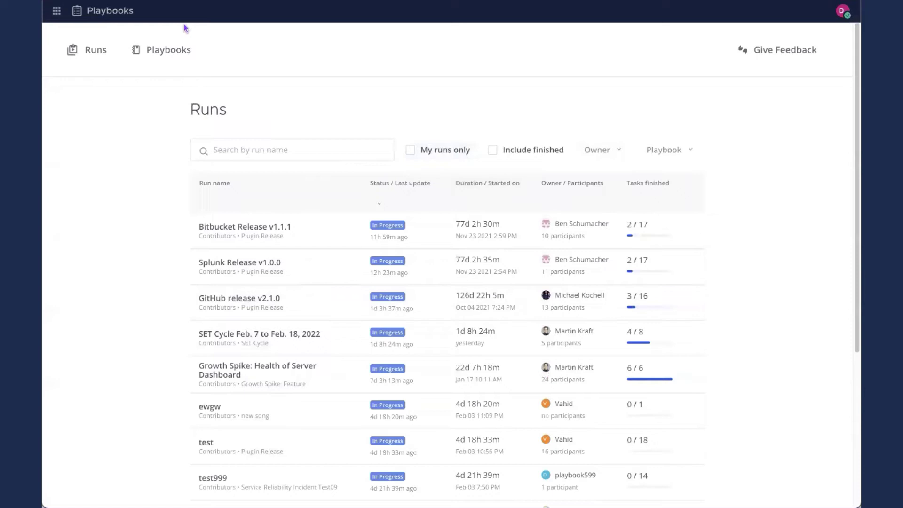
Go to the Playbooks page and look over the templates and existing playbooks
{"action": "left_click", "coordinate": [156, 62]}
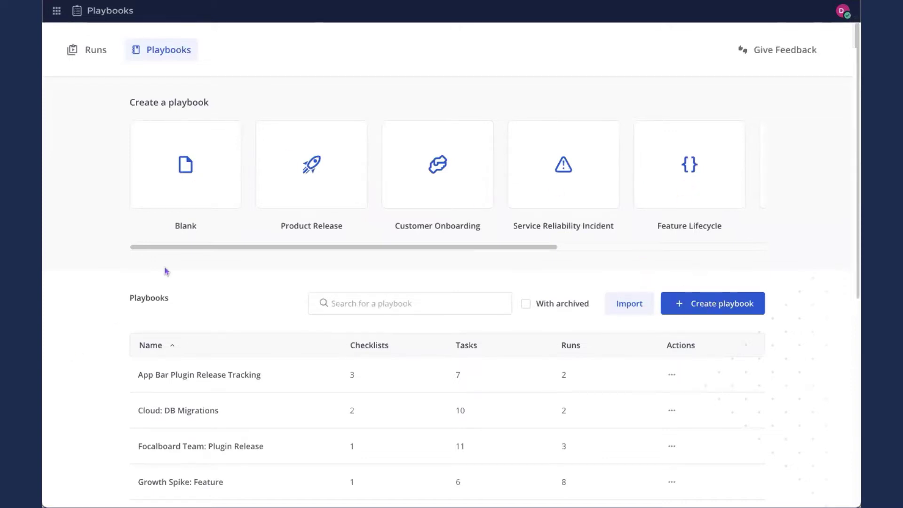
{"action": "scroll", "coordinate": [164, 271], "scroll_direction": "down", "scroll_amount": 3}
{"action": "scroll", "coordinate": [138, 364], "scroll_direction": "down", "scroll_amount": 1}
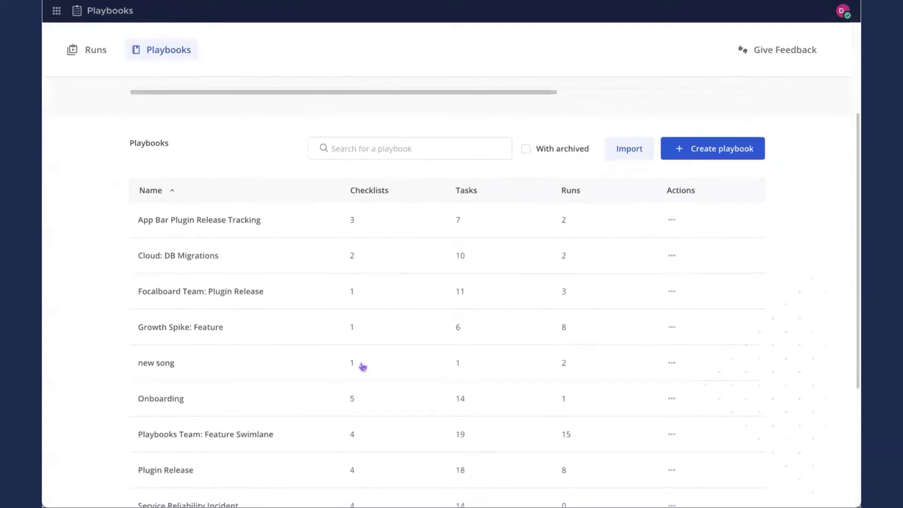
{"action": "scroll", "coordinate": [85, 121], "scroll_direction": "up", "scroll_amount": 4}
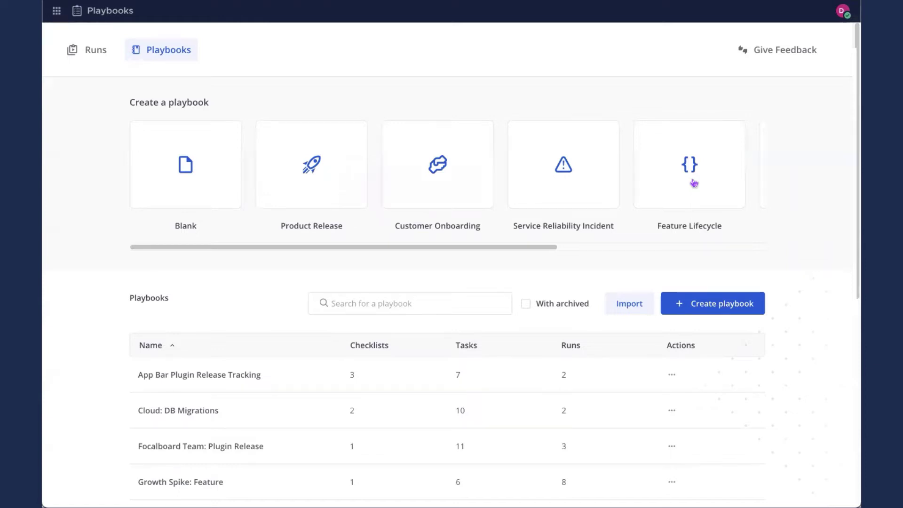
Create private playbook 'My First Playbook' from the Feature Lifecycle template with a short description
{"action": "left_click", "coordinate": [694, 183]}
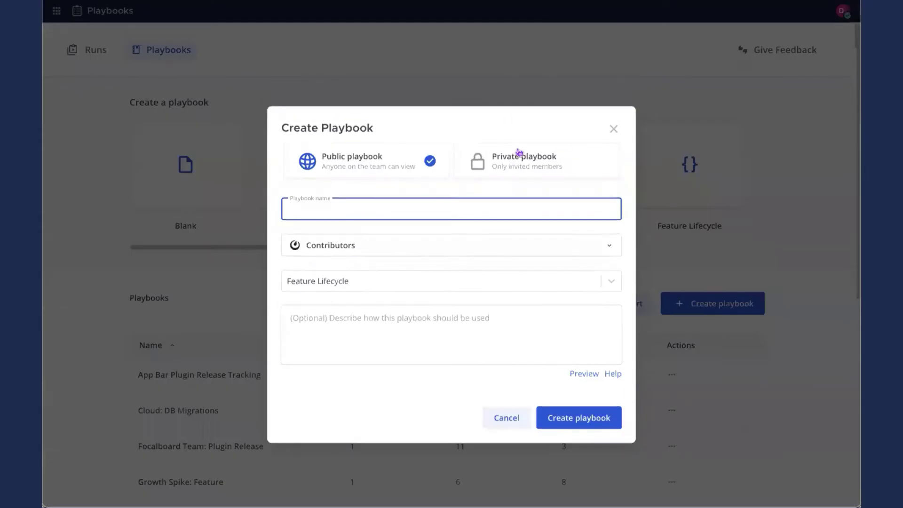
{"action": "left_click", "coordinate": [546, 164]}
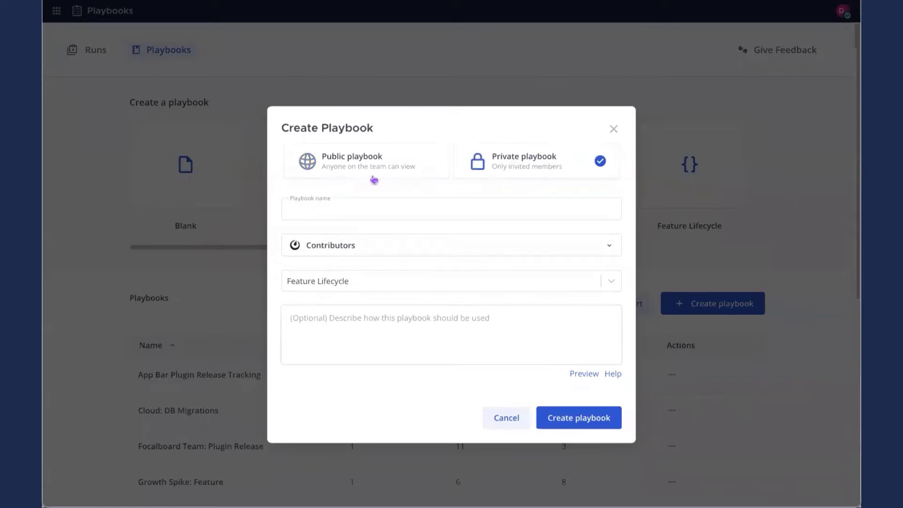
{"action": "left_click", "coordinate": [410, 208]}
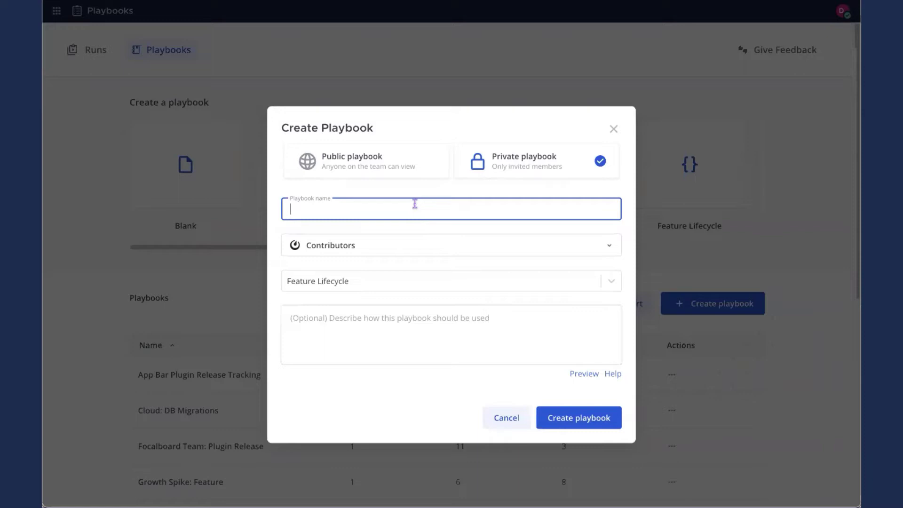
{"action": "type", "text": "My First Playbook"}
{"action": "left_click", "coordinate": [413, 306]}
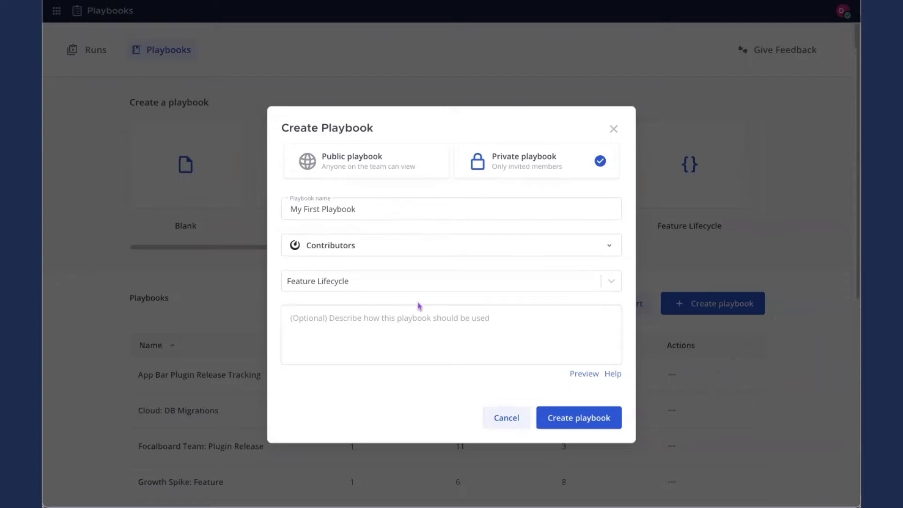
{"action": "type", "text": "This is"}
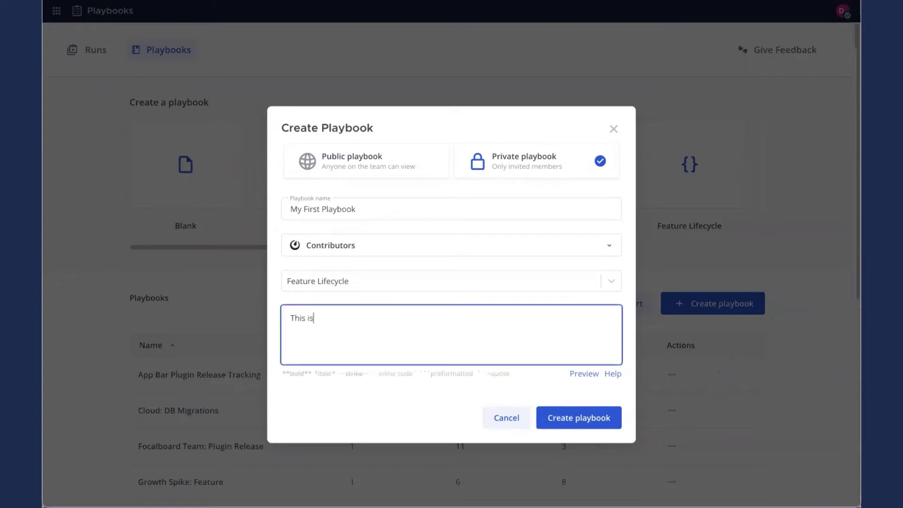
{"action": "type", "text": " a description of what the playboo"}
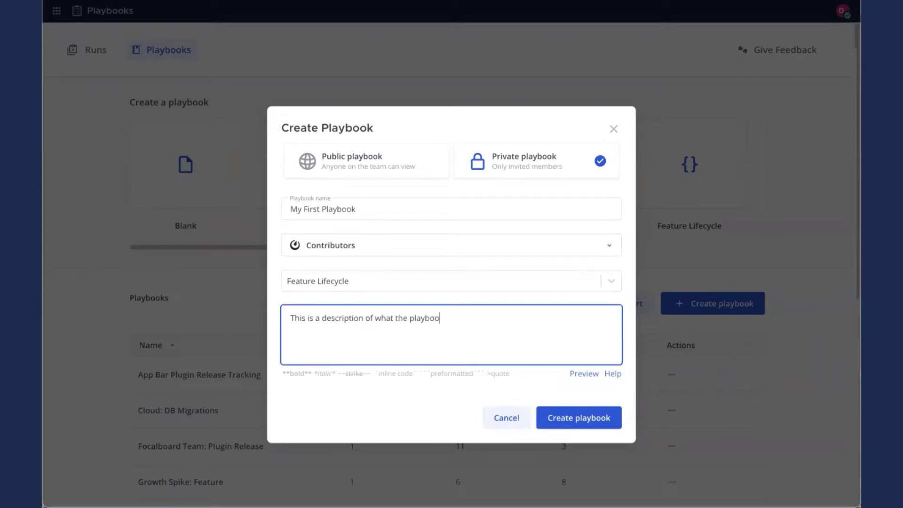
{"action": "type", "text": "k could be used for."}
{"action": "left_click", "coordinate": [601, 418]}
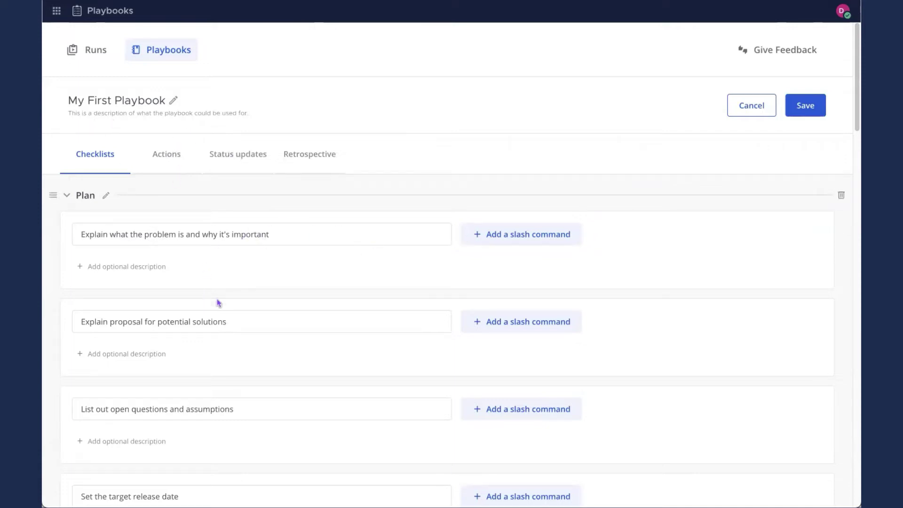
Collapse all five checklists, then re-expand only Kickoff to show its tasks
{"action": "scroll", "coordinate": [266, 327], "scroll_direction": "down", "scroll_amount": 3}
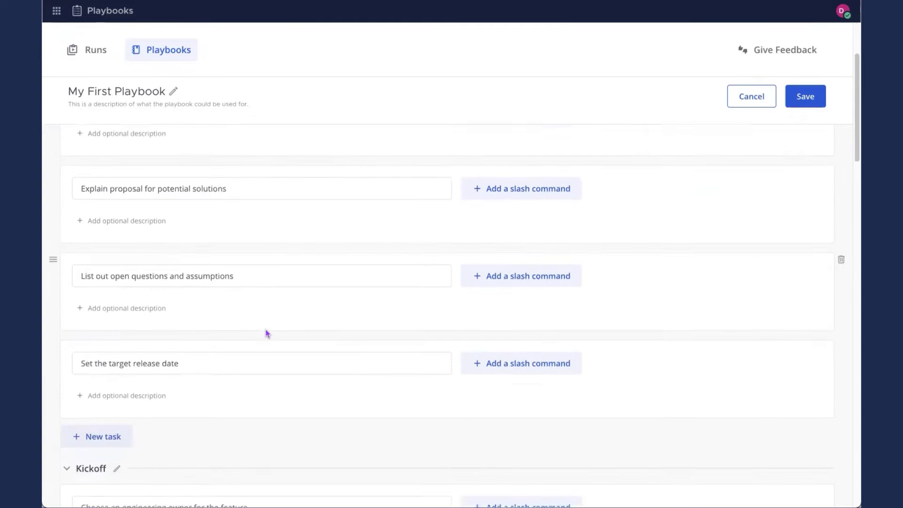
{"action": "scroll", "coordinate": [266, 333], "scroll_direction": "down", "scroll_amount": 3}
{"action": "scroll", "coordinate": [264, 330], "scroll_direction": "up", "scroll_amount": 6}
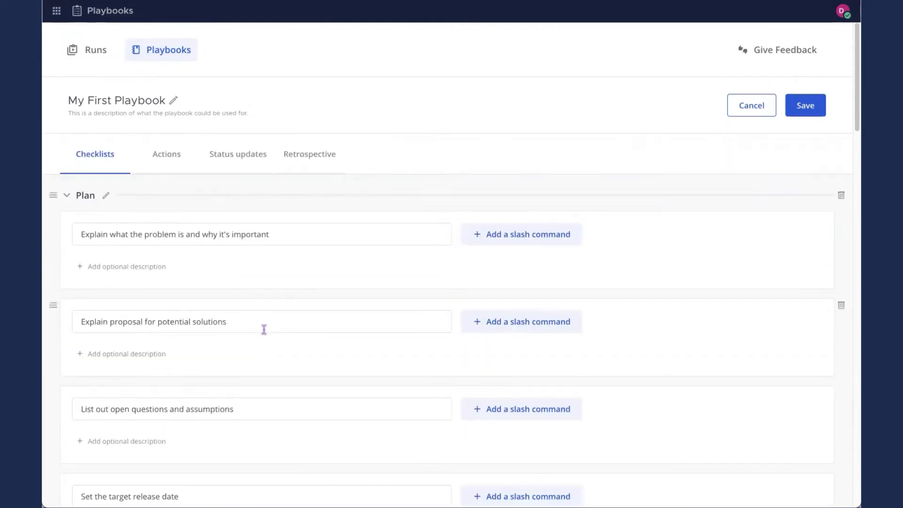
{"action": "left_click", "coordinate": [68, 196]}
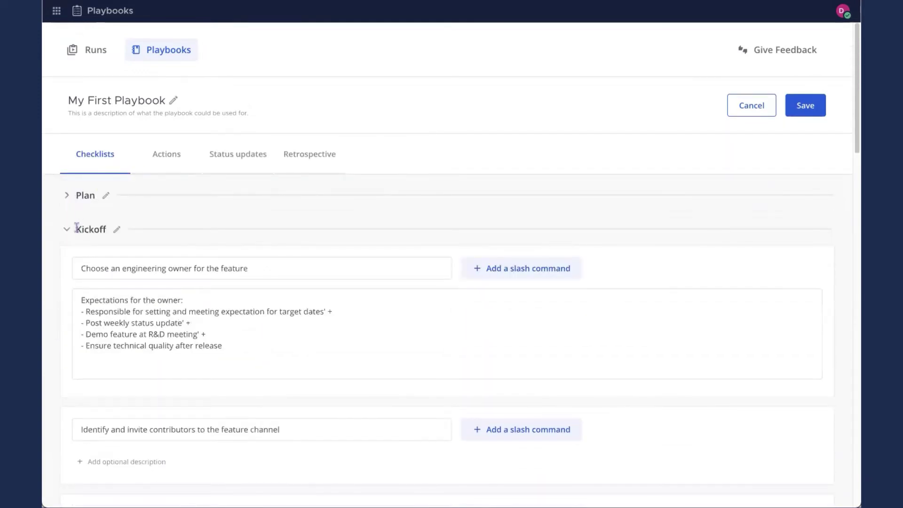
{"action": "left_click", "coordinate": [67, 233]}
{"action": "left_click", "coordinate": [67, 264]}
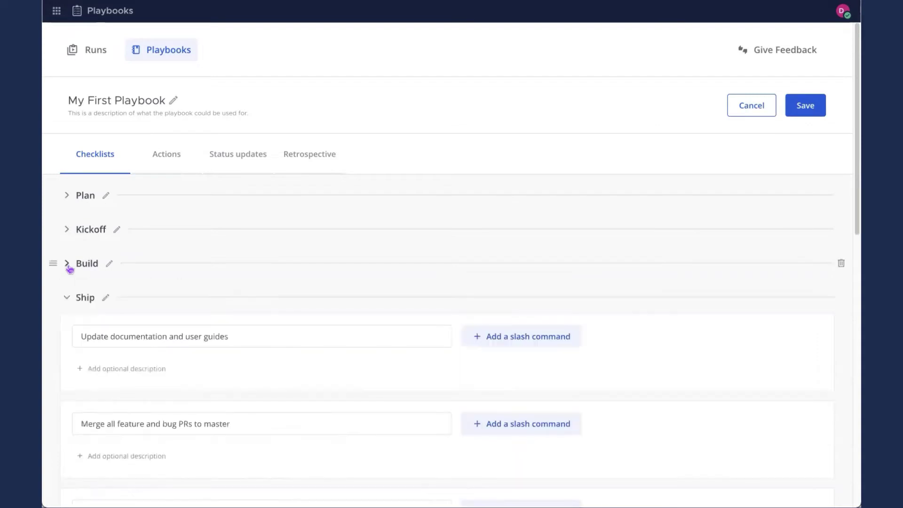
{"action": "left_click", "coordinate": [67, 298]}
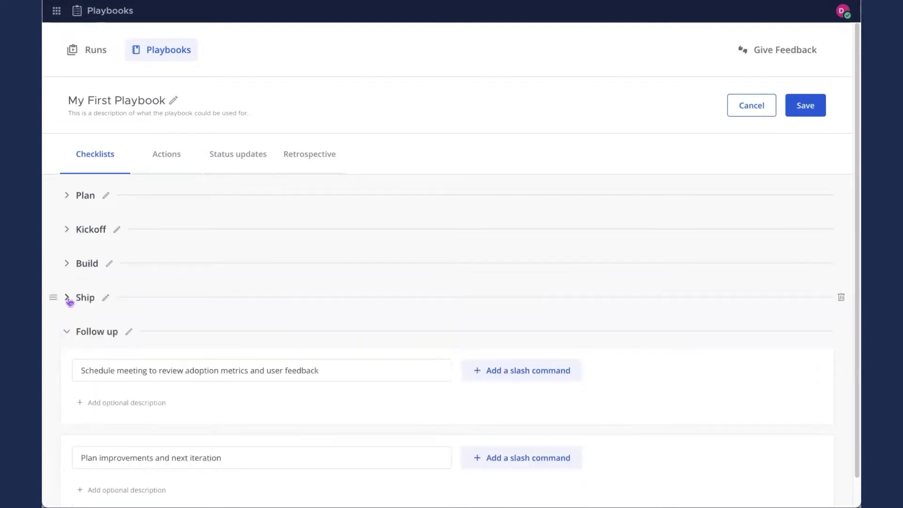
{"action": "left_click", "coordinate": [66, 333]}
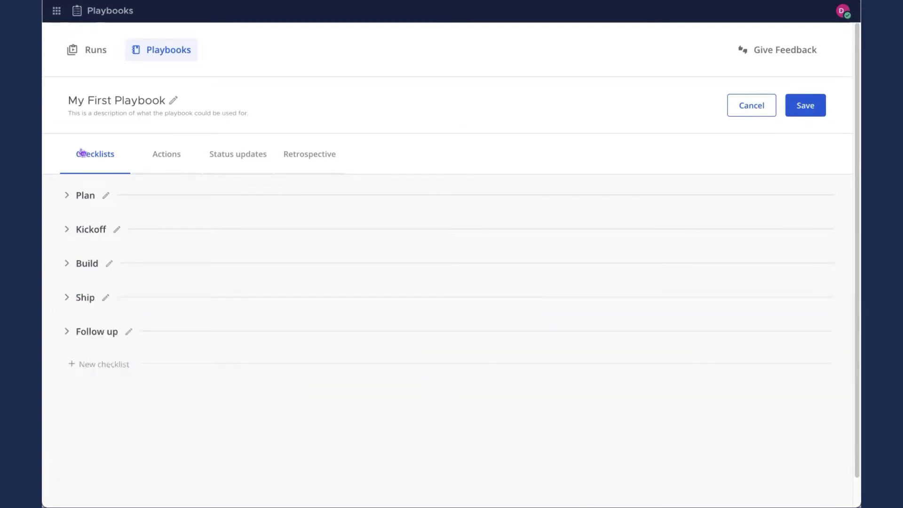
{"action": "left_click", "coordinate": [65, 234]}
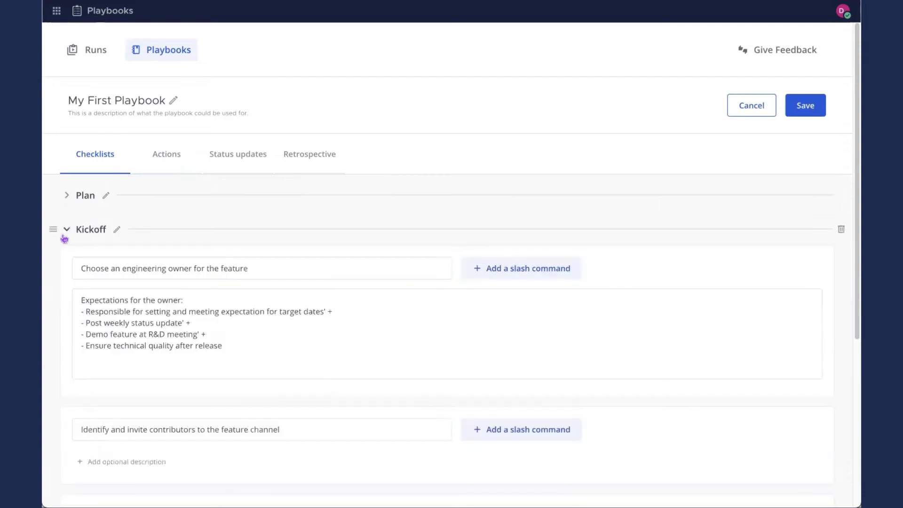
{"action": "scroll", "coordinate": [610, 251], "scroll_direction": "down", "scroll_amount": 6}
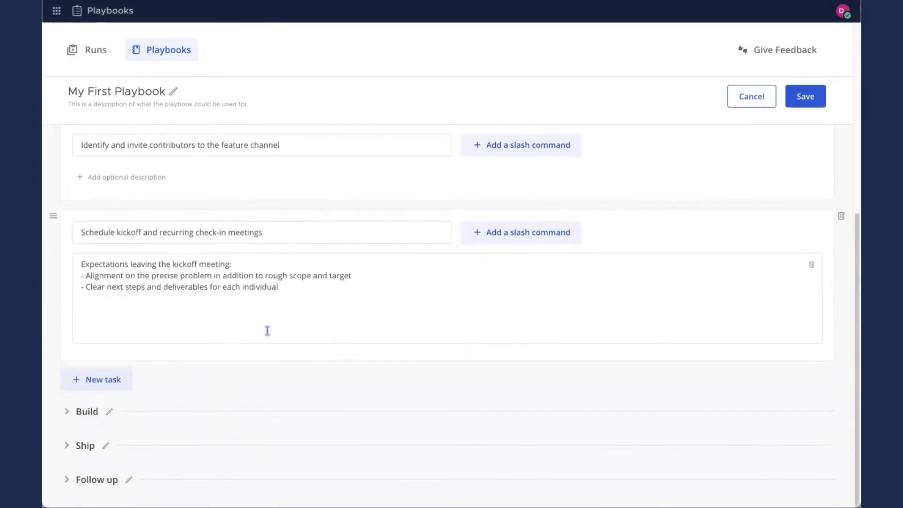
{"action": "left_click", "coordinate": [105, 381]}
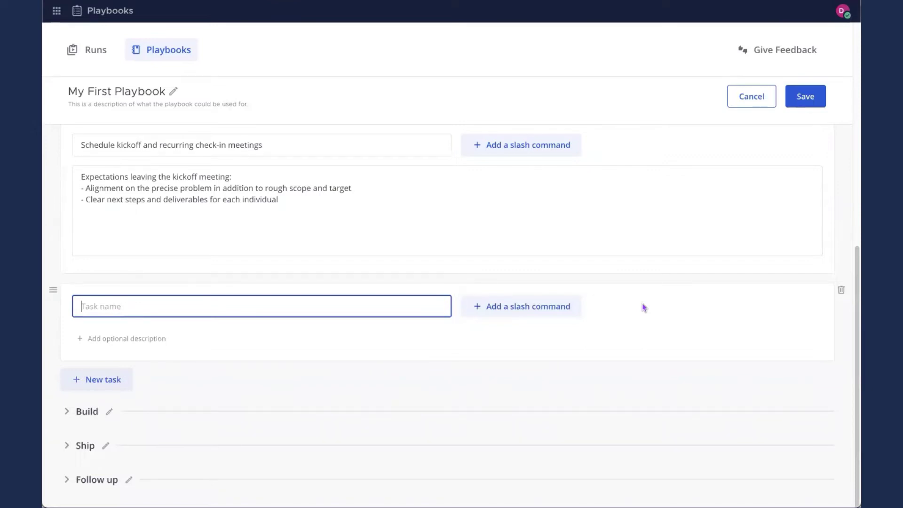
{"action": "type", "text": "Remind channel of feature kickoff"}
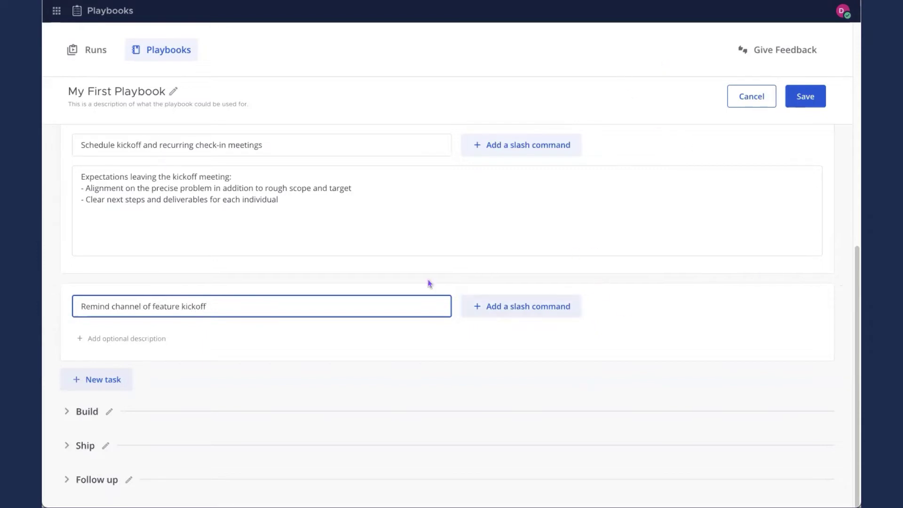
{"action": "left_click", "coordinate": [511, 309]}
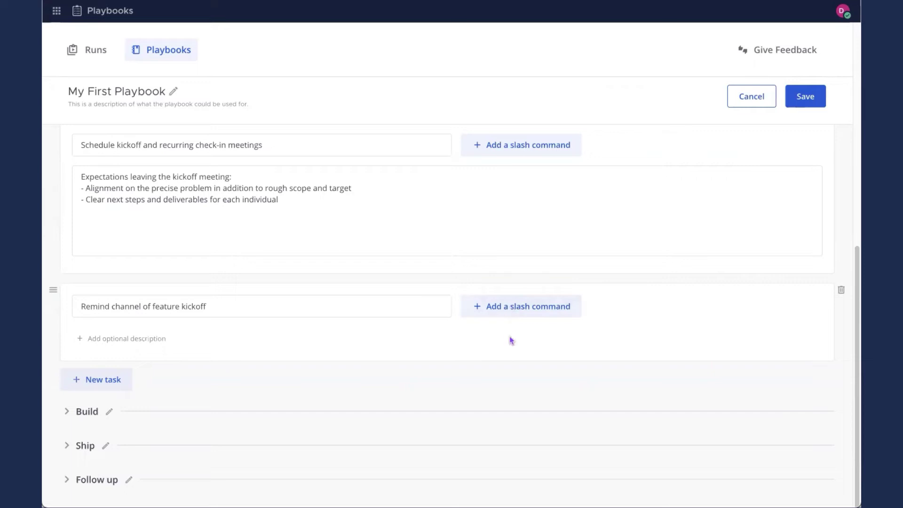
{"action": "left_click", "coordinate": [495, 305]}
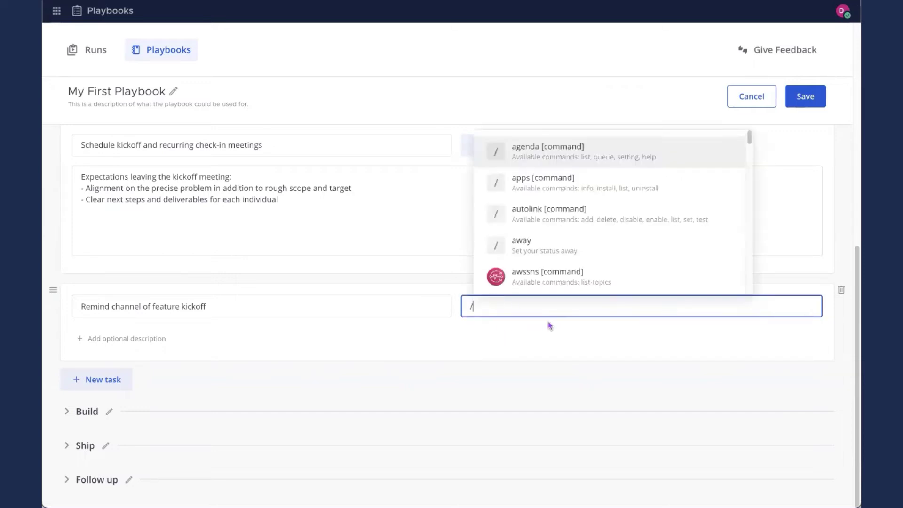
{"action": "type", "text": "echo @chann"}
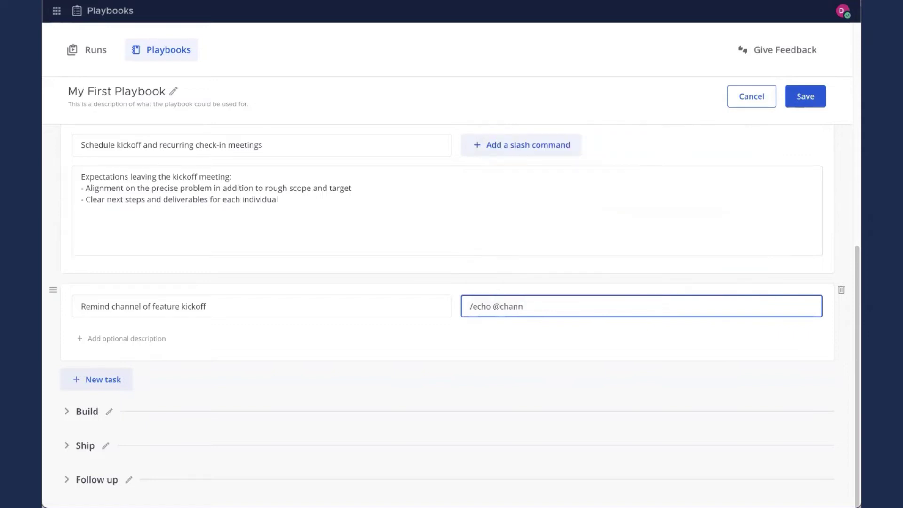
{"action": "type", "text": "el Reminder to prepare for our f"}
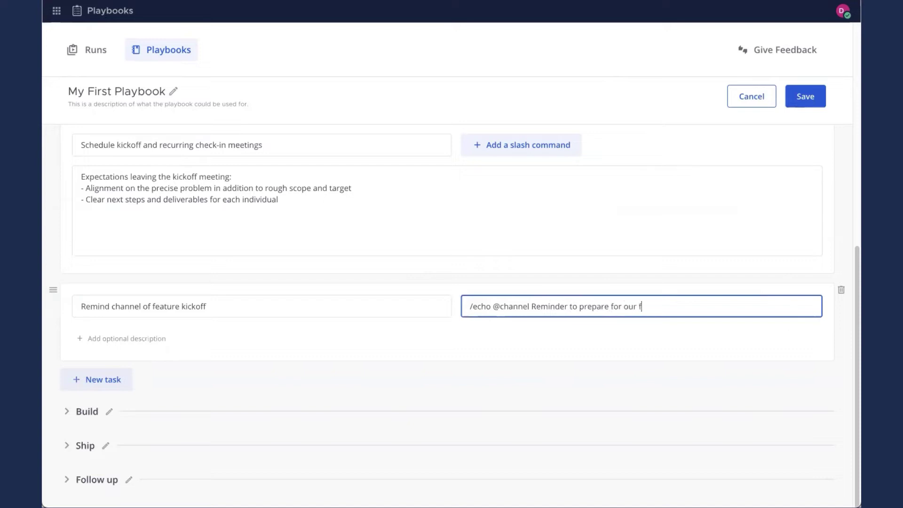
{"action": "type", "text": "irst meeting"}
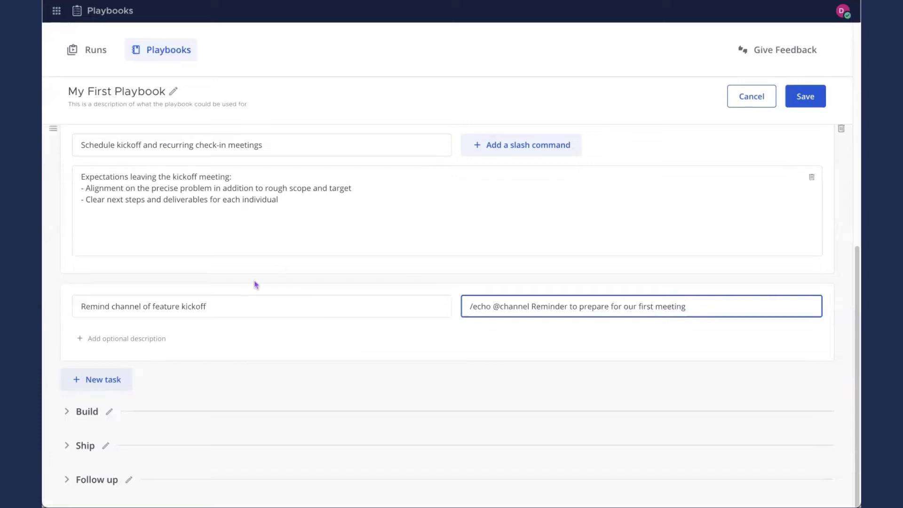
{"action": "left_click_drag", "start_coordinate": [54, 289], "coordinate": [63, 175]}
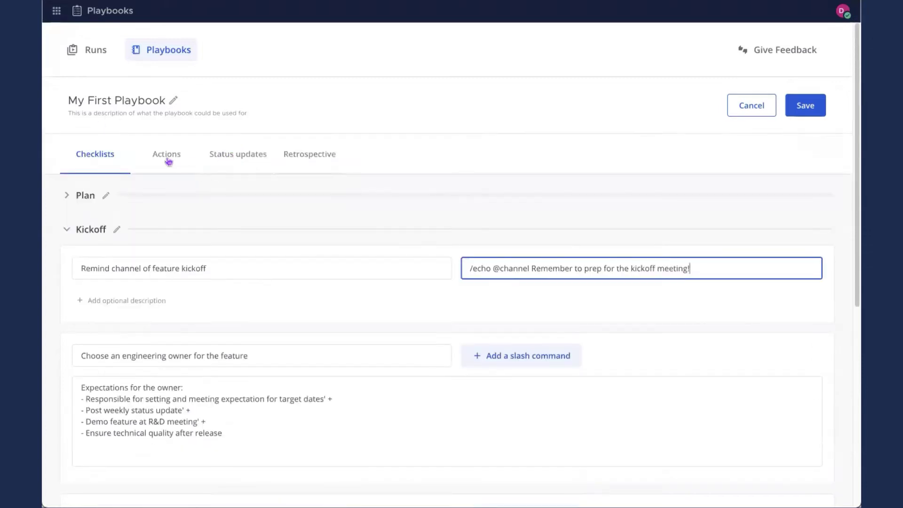
On the Actions tab, make each run's channel private
{"action": "left_click", "coordinate": [168, 162]}
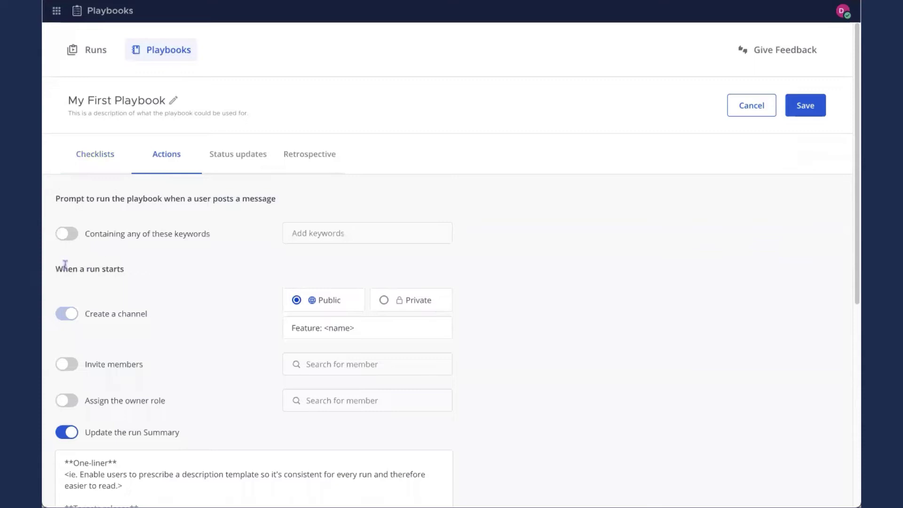
{"action": "left_click_drag", "start_coordinate": [55, 269], "coordinate": [129, 278]}
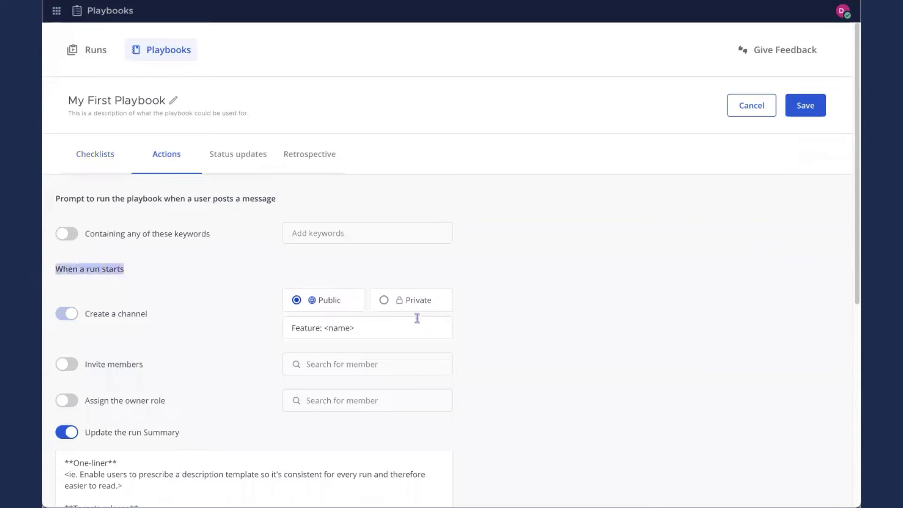
{"action": "left_click", "coordinate": [401, 303]}
{"action": "left_click_drag", "start_coordinate": [370, 329], "coordinate": [280, 338]}
{"action": "left_click", "coordinate": [276, 337]}
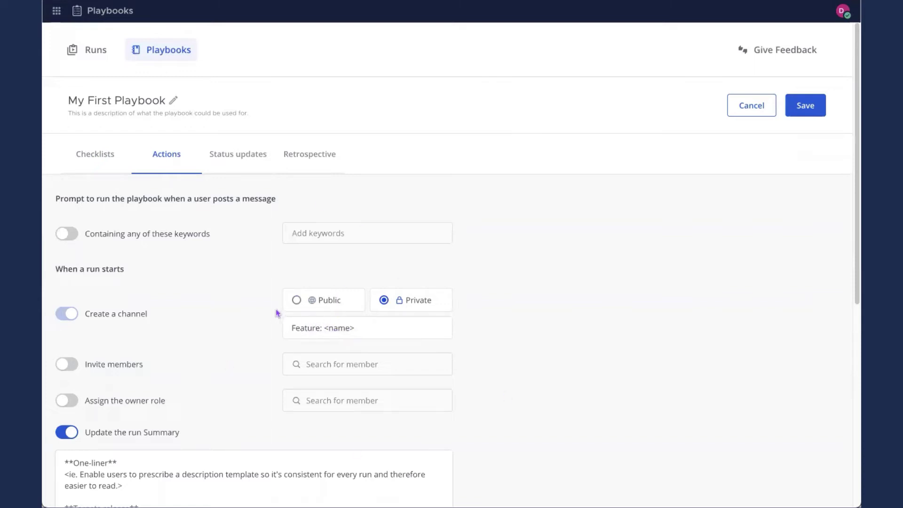
Turn on Invite members and add the member found by searching 'ell'
{"action": "left_click", "coordinate": [67, 364]}
{"action": "left_click", "coordinate": [355, 365]}
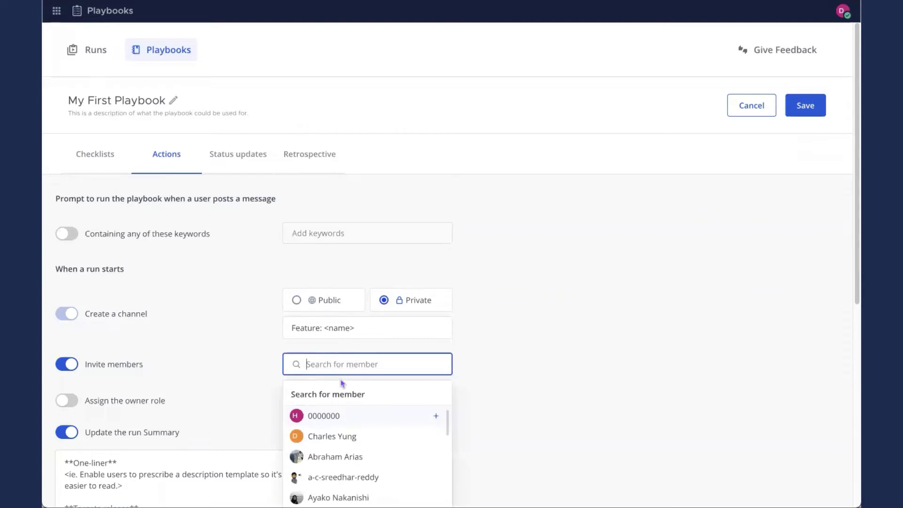
{"action": "type", "text": "ell"}
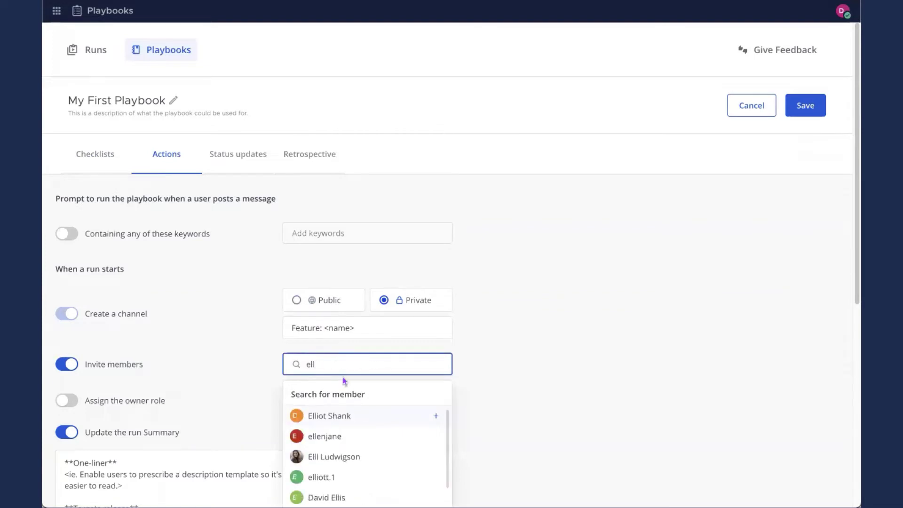
{"action": "left_click", "coordinate": [347, 457]}
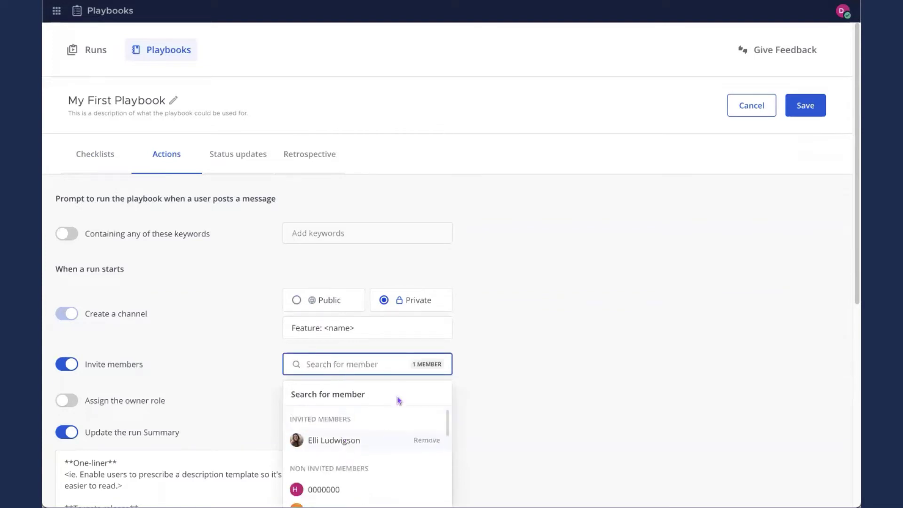
{"action": "scroll", "coordinate": [572, 317], "scroll_direction": "down", "scroll_amount": 1}
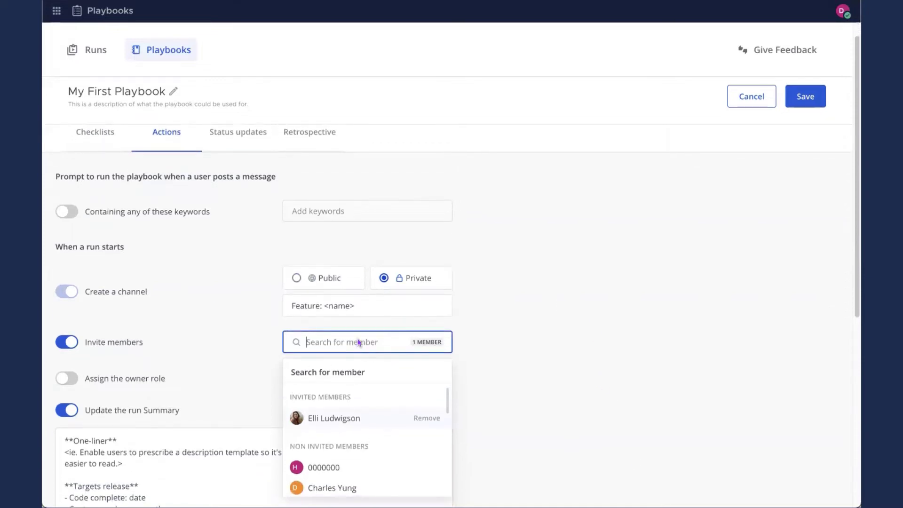
{"action": "left_click", "coordinate": [532, 338]}
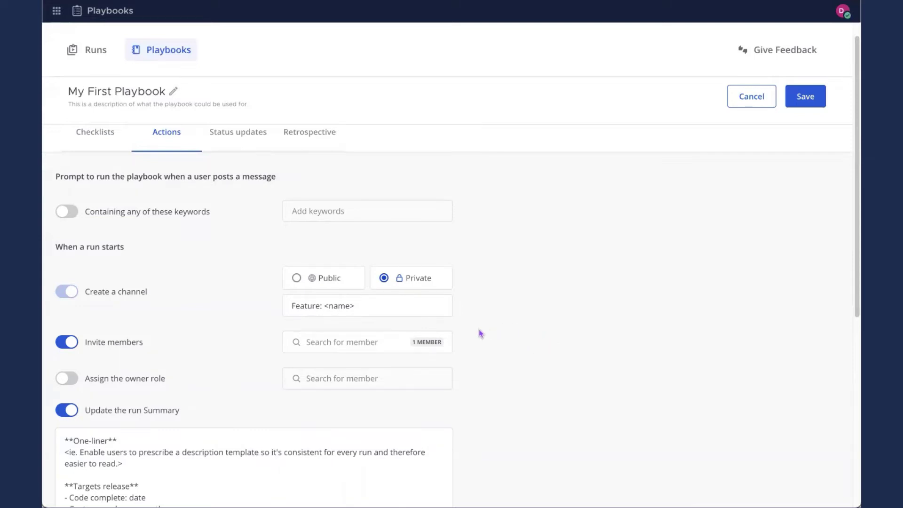
{"action": "scroll", "coordinate": [486, 377], "scroll_direction": "down", "scroll_amount": 5}
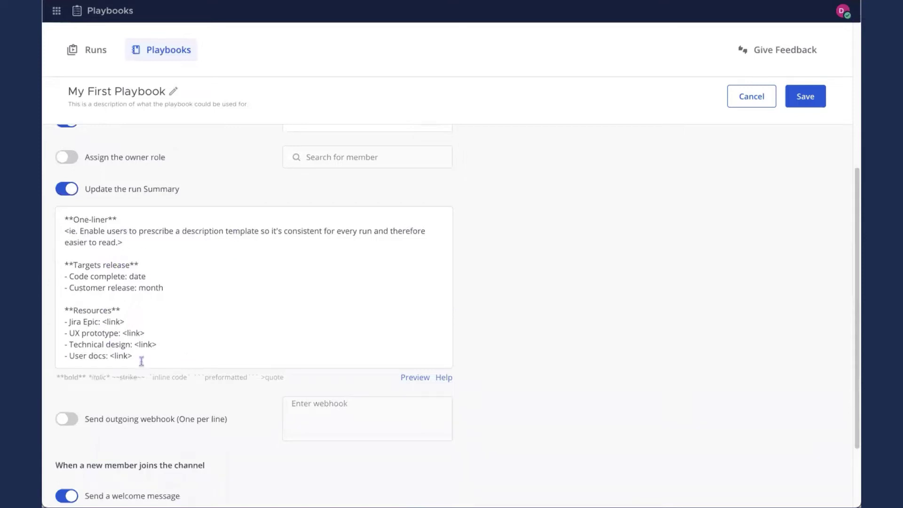
{"action": "left_click_drag", "start_coordinate": [139, 359], "coordinate": [64, 220]}
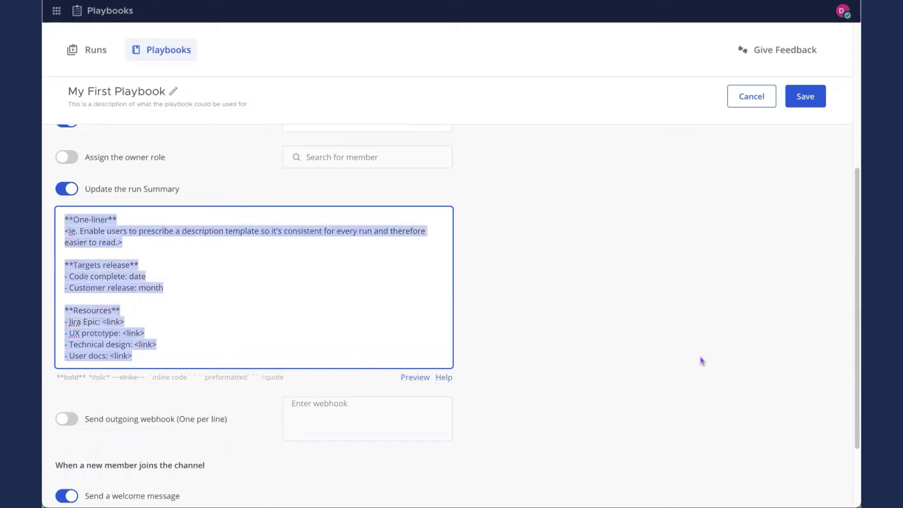
{"action": "scroll", "coordinate": [426, 326], "scroll_direction": "down", "scroll_amount": 3}
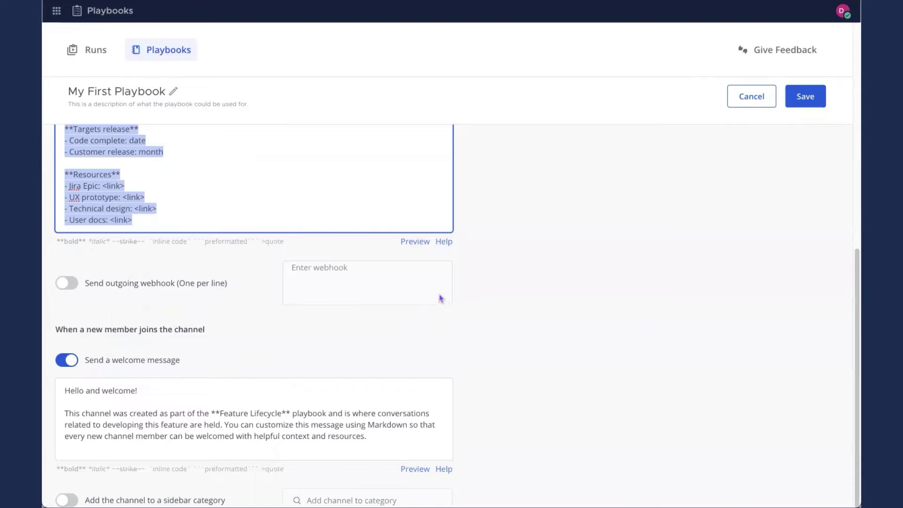
{"action": "scroll", "coordinate": [441, 292], "scroll_direction": "up", "scroll_amount": 8}
{"action": "left_click", "coordinate": [212, 158]}
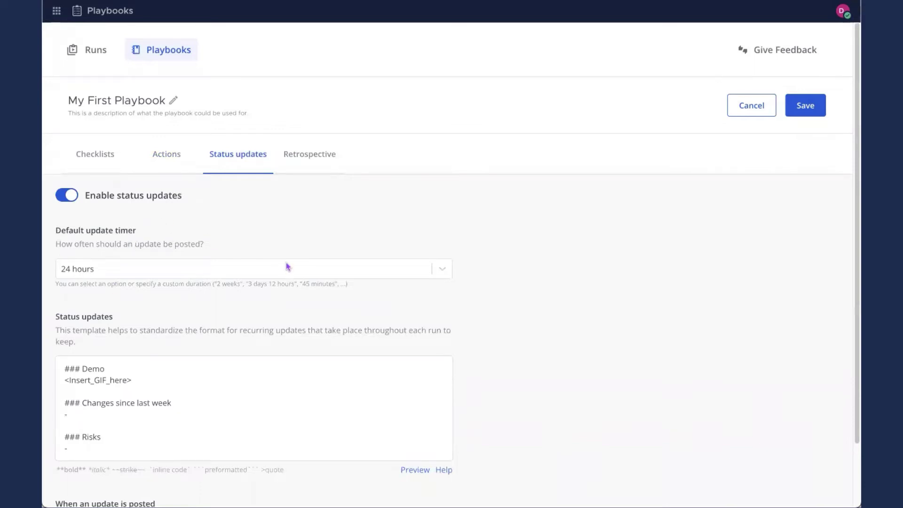
Keep the update timer at 24 hours and review the Demo, Changes, Risks status template
{"action": "left_click", "coordinate": [442, 270]}
{"action": "left_click", "coordinate": [157, 316]}
{"action": "left_click", "coordinate": [65, 270]}
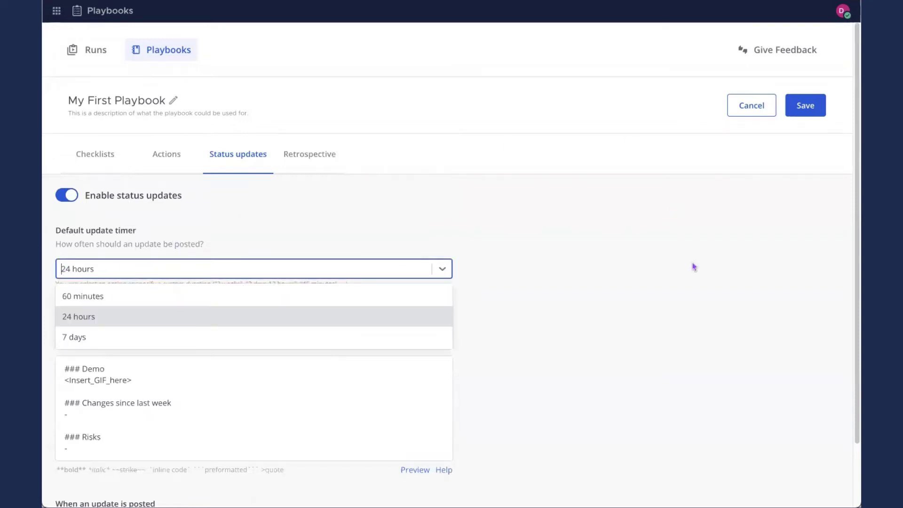
{"action": "left_click", "coordinate": [541, 343]}
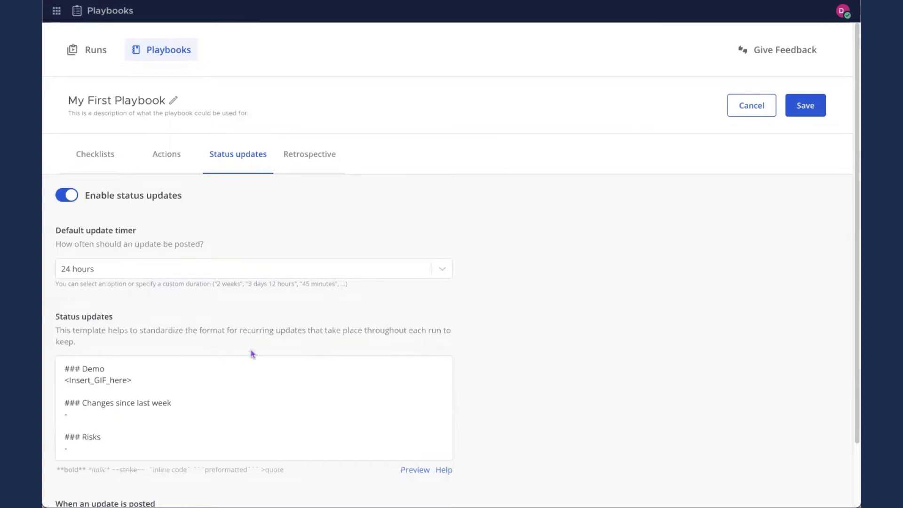
{"action": "scroll", "coordinate": [254, 360], "scroll_direction": "down", "scroll_amount": 2}
{"action": "left_click_drag", "start_coordinate": [171, 380], "coordinate": [55, 265]}
{"action": "scroll", "coordinate": [495, 260], "scroll_direction": "down", "scroll_amount": 1}
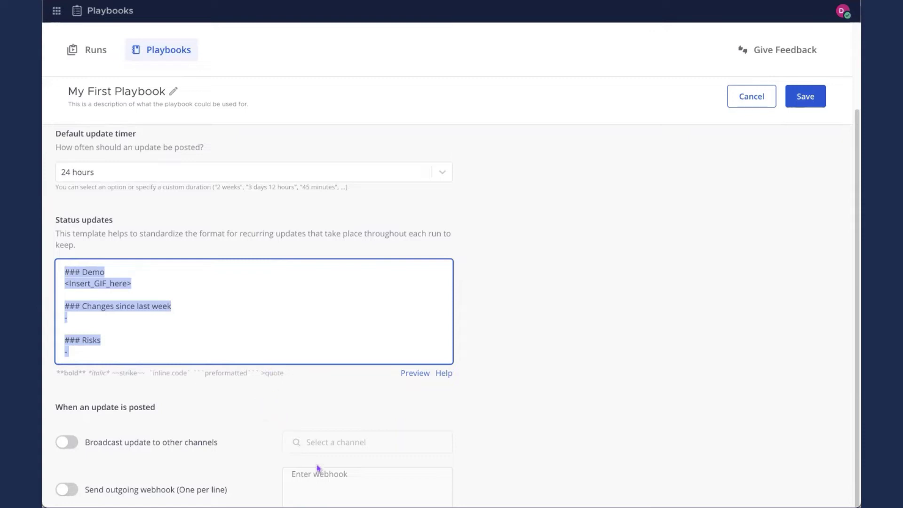
{"action": "left_click", "coordinate": [331, 434]}
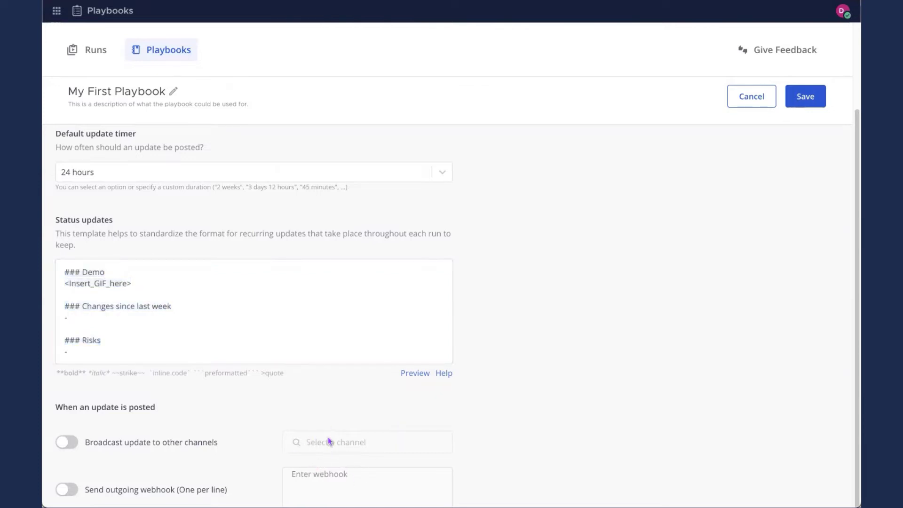
{"action": "scroll", "coordinate": [421, 303], "scroll_direction": "up", "scroll_amount": 2}
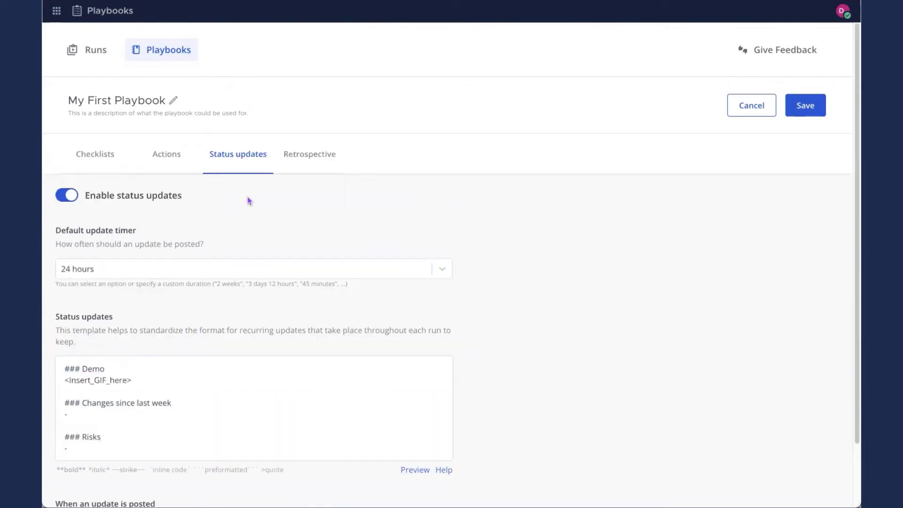
Review the Retrospective settings, then save My First Playbook
{"action": "left_click", "coordinate": [315, 159]}
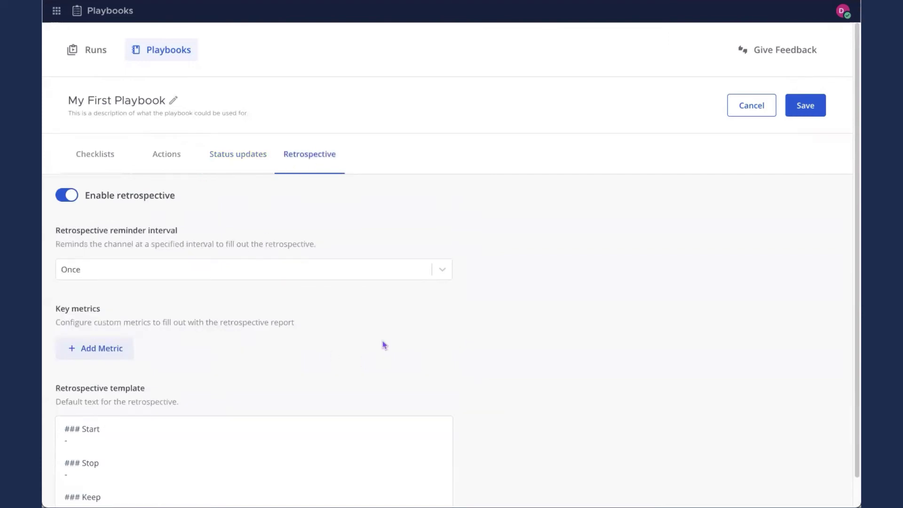
{"action": "scroll", "coordinate": [390, 326], "scroll_direction": "down", "scroll_amount": 1}
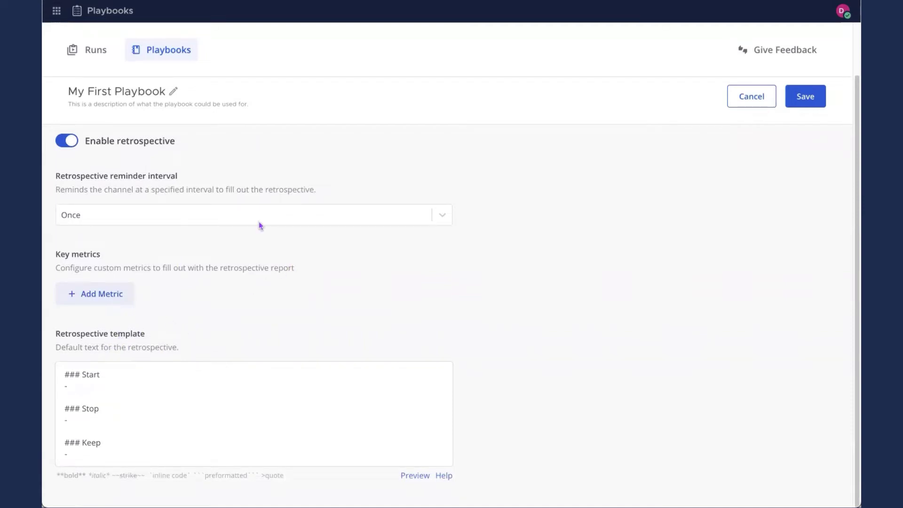
{"action": "scroll", "coordinate": [358, 261], "scroll_direction": "up", "scroll_amount": 1}
{"action": "left_click", "coordinate": [807, 108]}
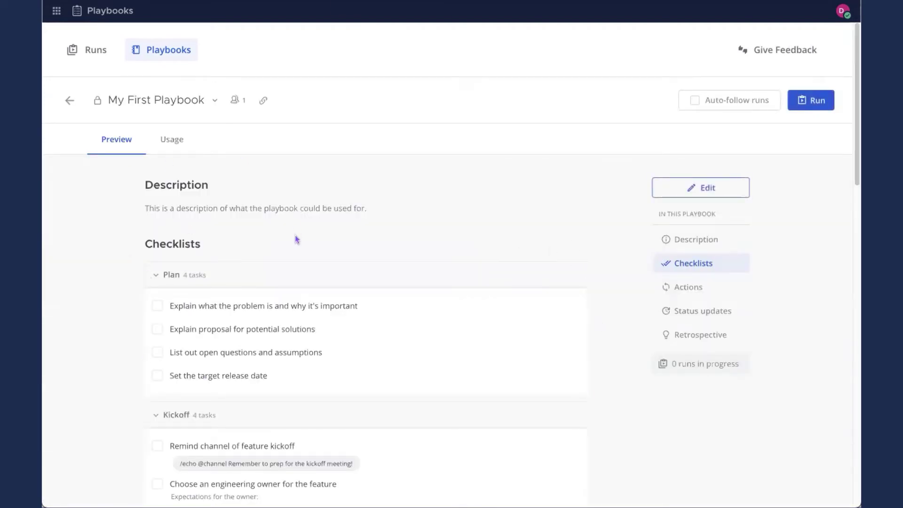
{"action": "scroll", "coordinate": [297, 239], "scroll_direction": "down", "scroll_amount": 10}
{"action": "scroll", "coordinate": [300, 241], "scroll_direction": "up", "scroll_amount": 10}
{"action": "left_click", "coordinate": [176, 141]}
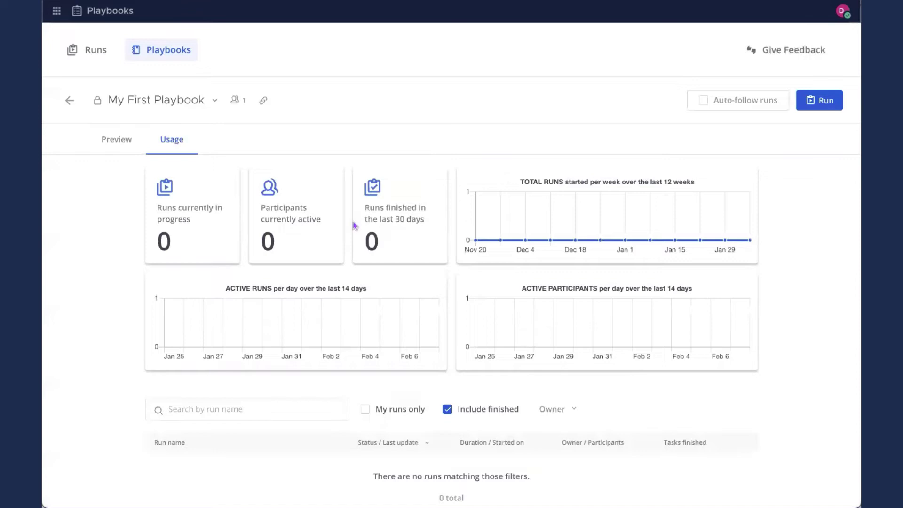
{"action": "left_click", "coordinate": [124, 143]}
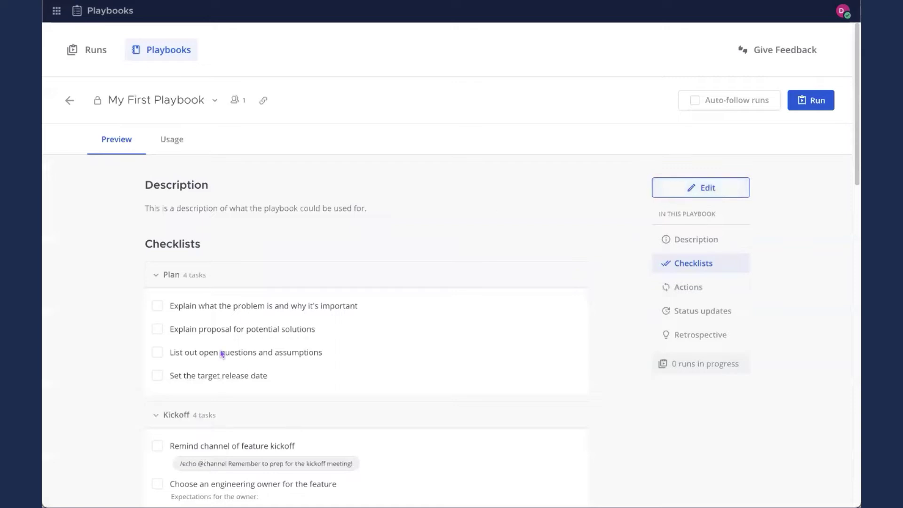
{"action": "left_click", "coordinate": [705, 197]}
Start a run of My First Playbook named 'Feature: Testing the Getting Started Guide'
{"action": "left_click", "coordinate": [812, 103]}
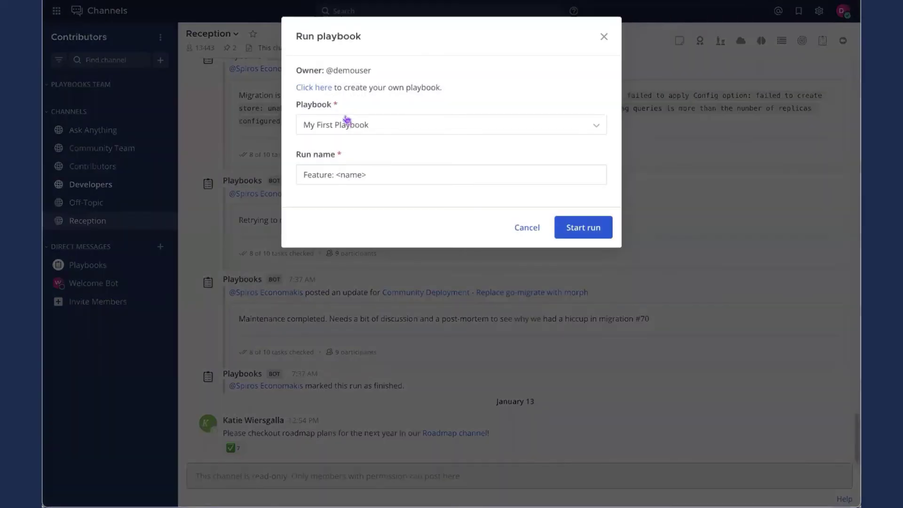
{"action": "left_click_drag", "start_coordinate": [297, 69], "coordinate": [381, 73]}
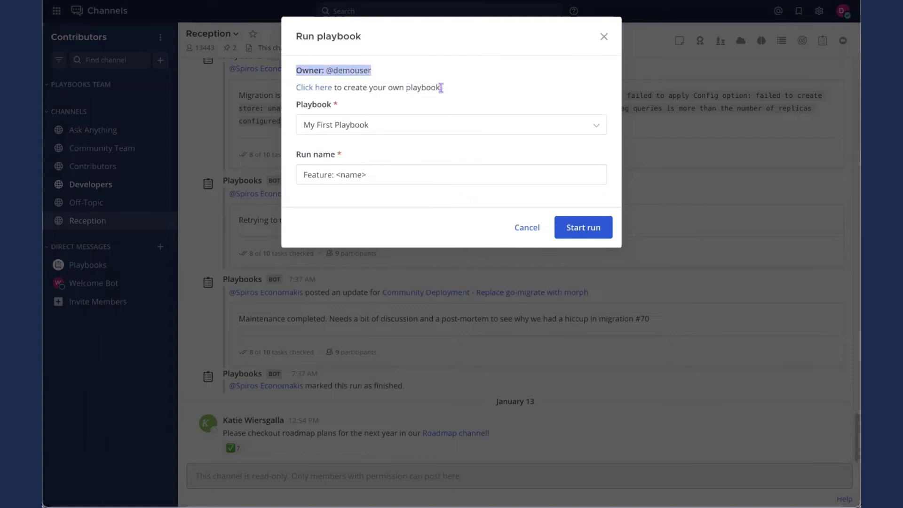
{"action": "left_click_drag", "start_coordinate": [439, 89], "coordinate": [298, 91]}
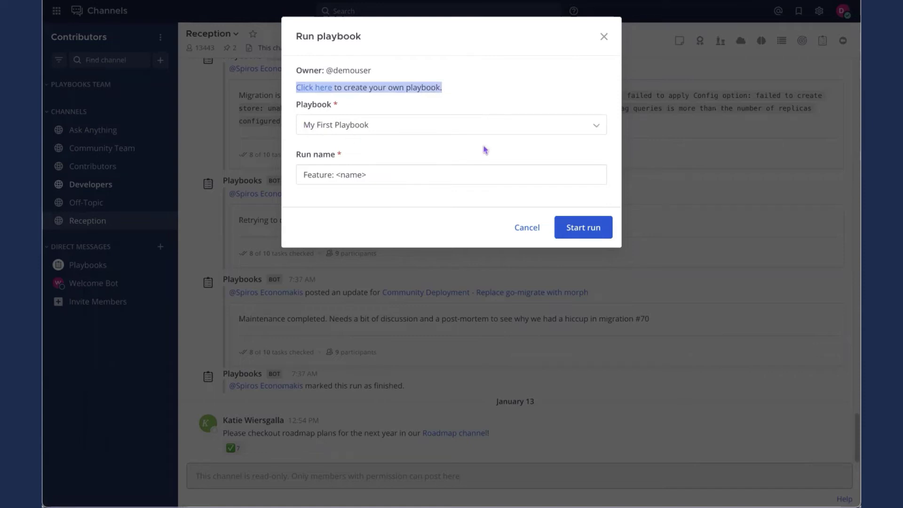
{"action": "left_click", "coordinate": [403, 175]}
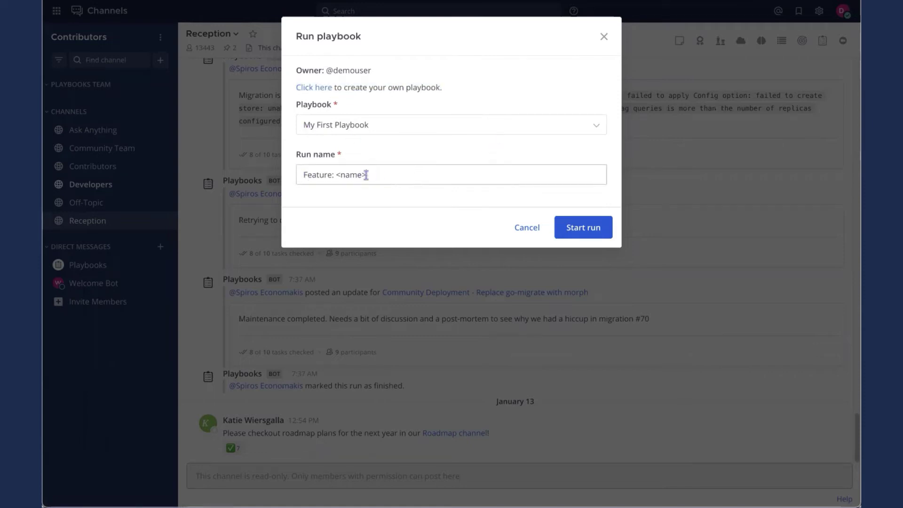
{"action": "left_click_drag", "start_coordinate": [367, 175], "coordinate": [334, 175]}
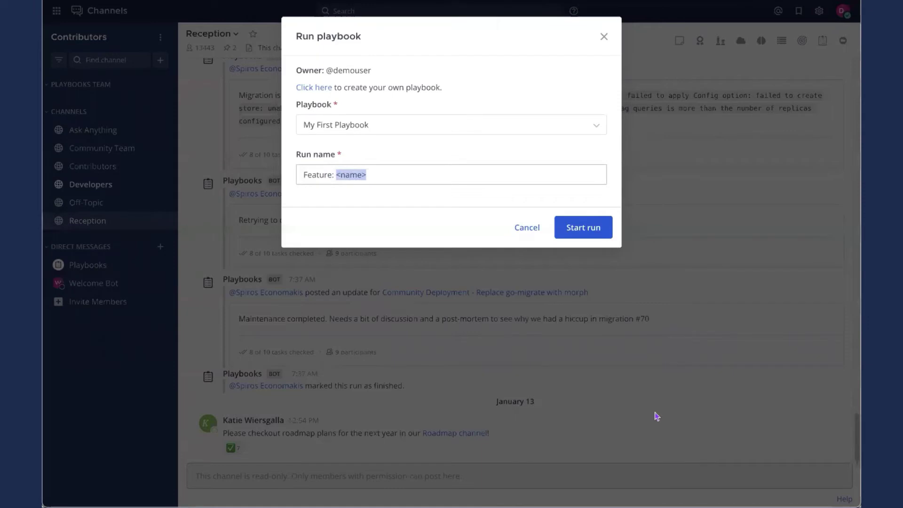
{"action": "type", "text": "Testing th"}
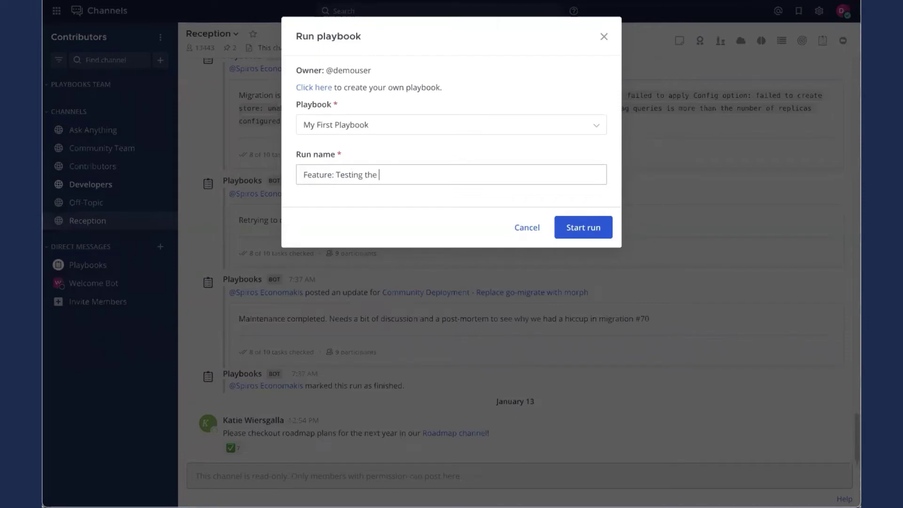
{"action": "type", "text": "e Getting Started Guide"}
{"action": "left_click", "coordinate": [585, 233]}
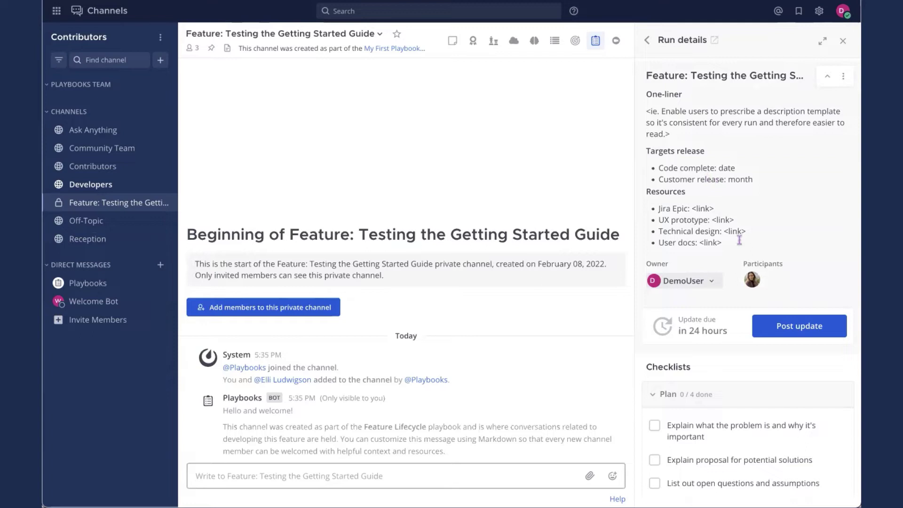
Review the run details: one participant, an update due in 24 hours, Plan and Kickoff at 0/4
{"action": "left_click_drag", "start_coordinate": [739, 241], "coordinate": [667, 130]}
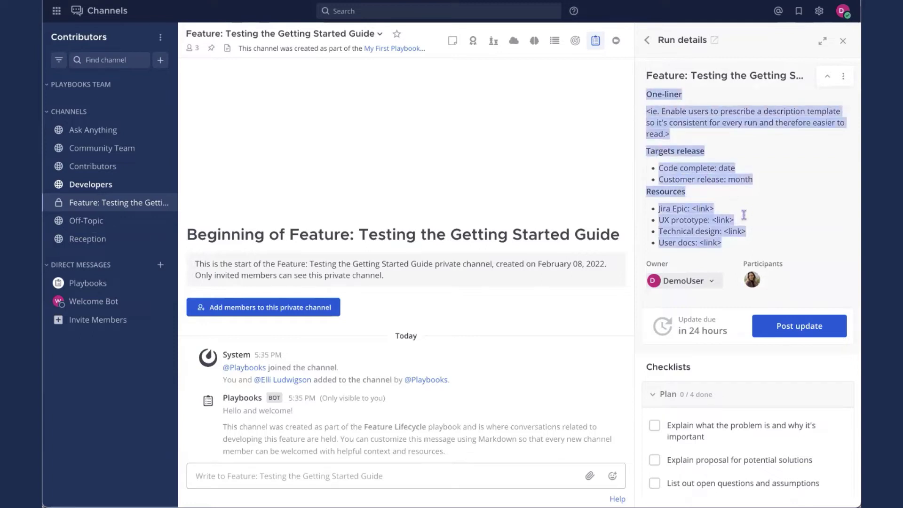
{"action": "left_click", "coordinate": [711, 283]}
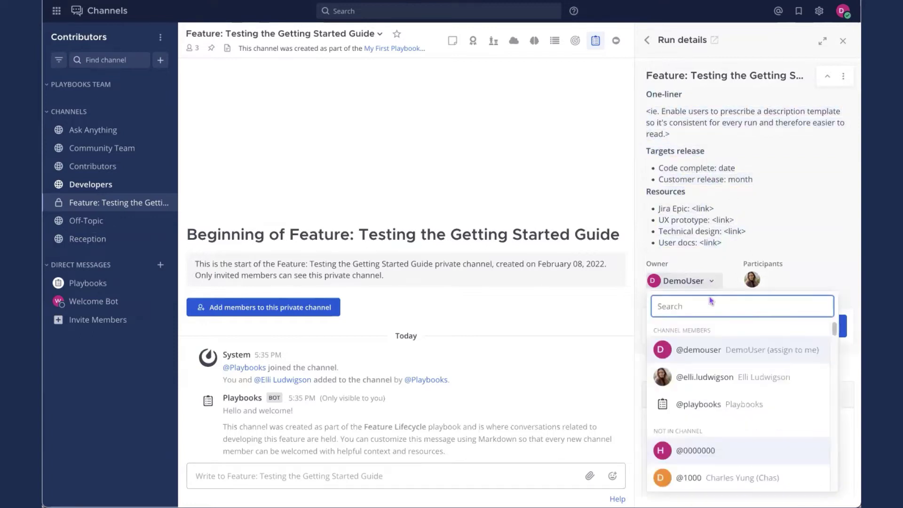
{"action": "left_click", "coordinate": [811, 213]}
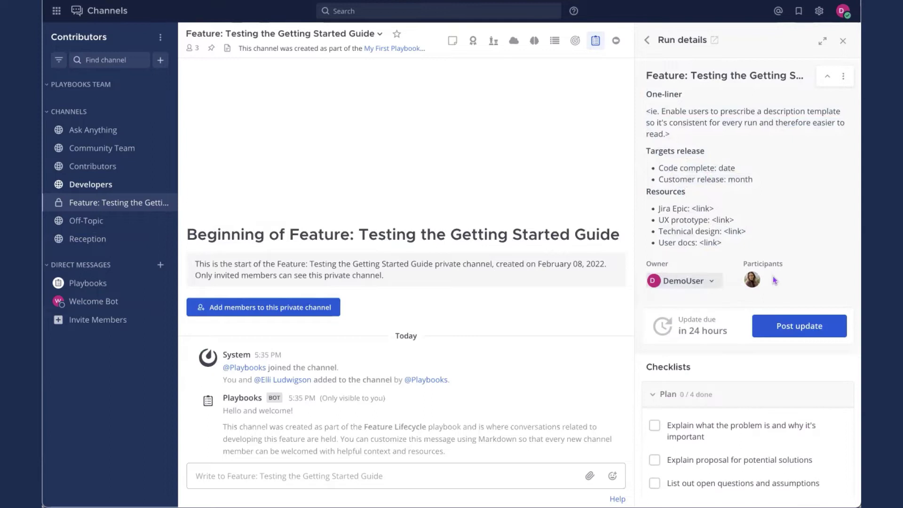
{"action": "scroll", "coordinate": [812, 239], "scroll_direction": "down", "scroll_amount": 3}
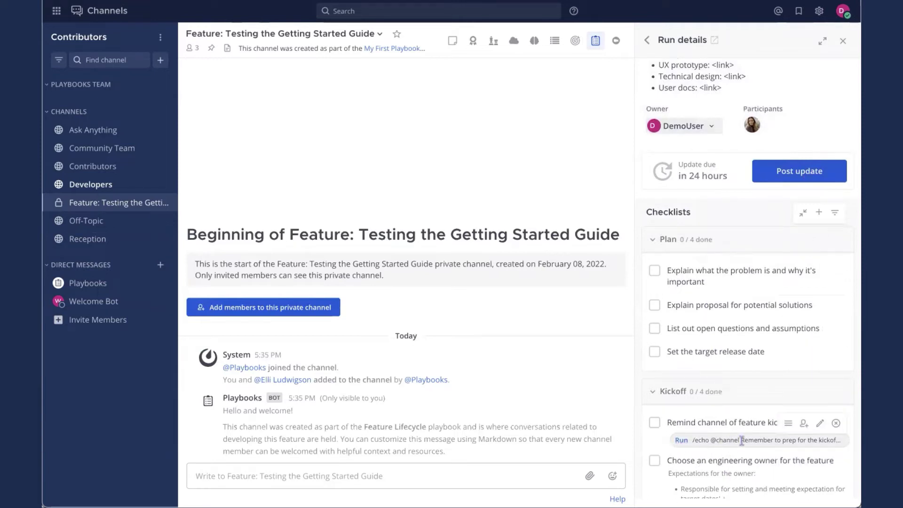
{"action": "scroll", "coordinate": [747, 282], "scroll_direction": "up", "scroll_amount": 3}
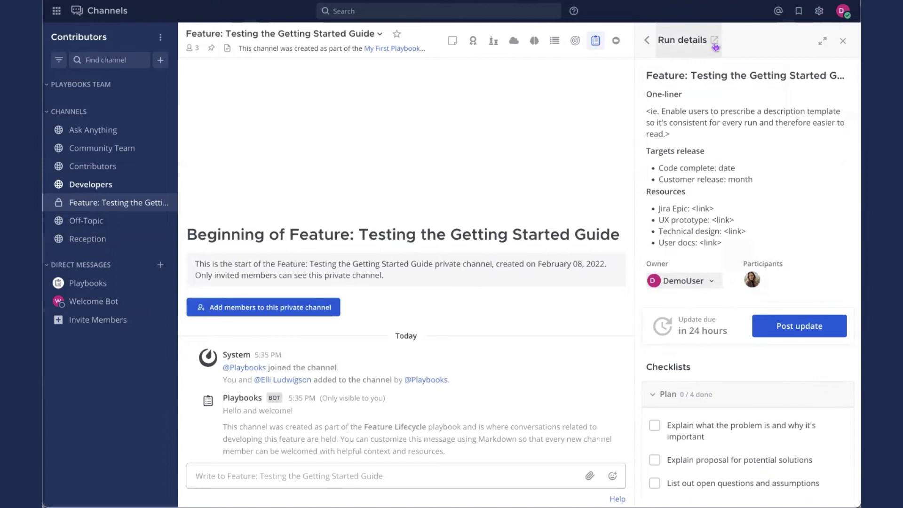
{"action": "left_click", "coordinate": [820, 43]}
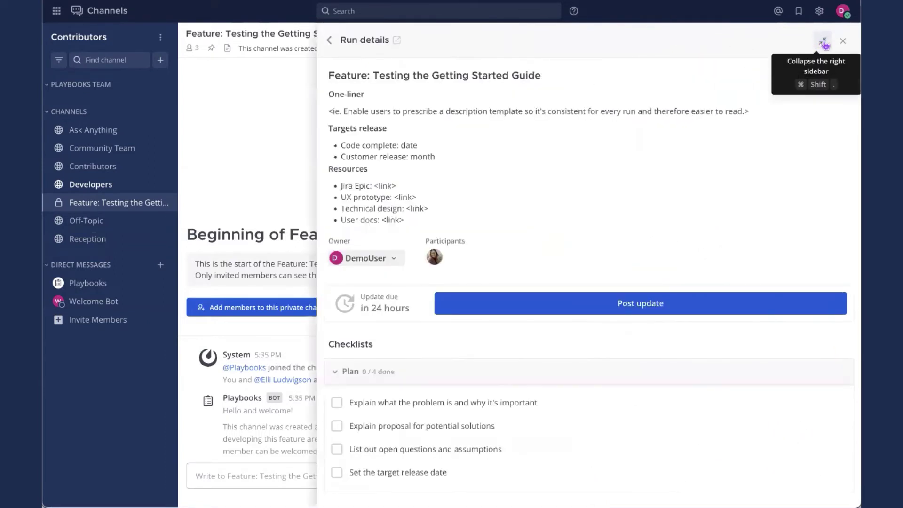
{"action": "left_click", "coordinate": [823, 42]}
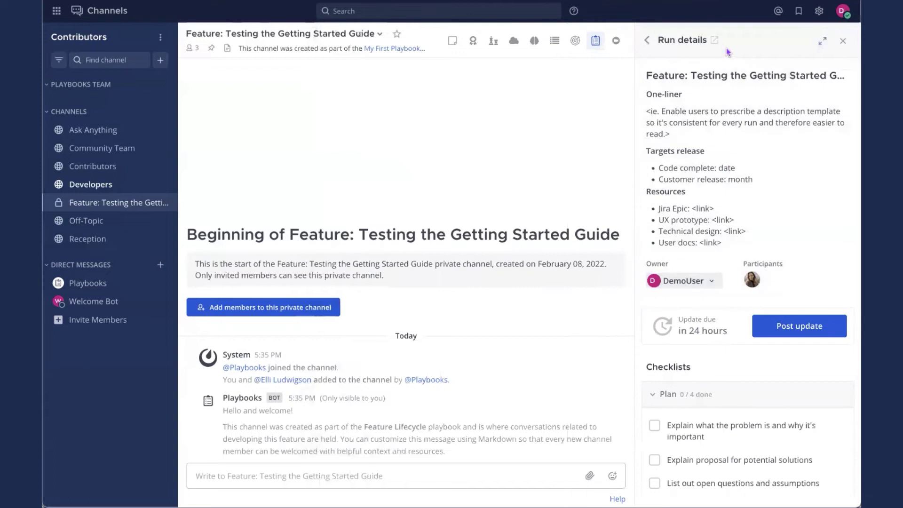
{"action": "left_click", "coordinate": [714, 41]}
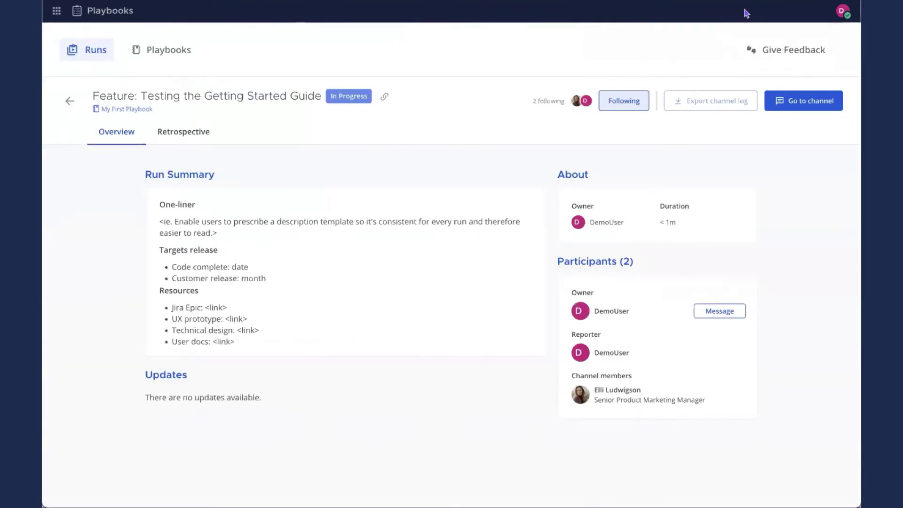
{"action": "left_click", "coordinate": [825, 100]}
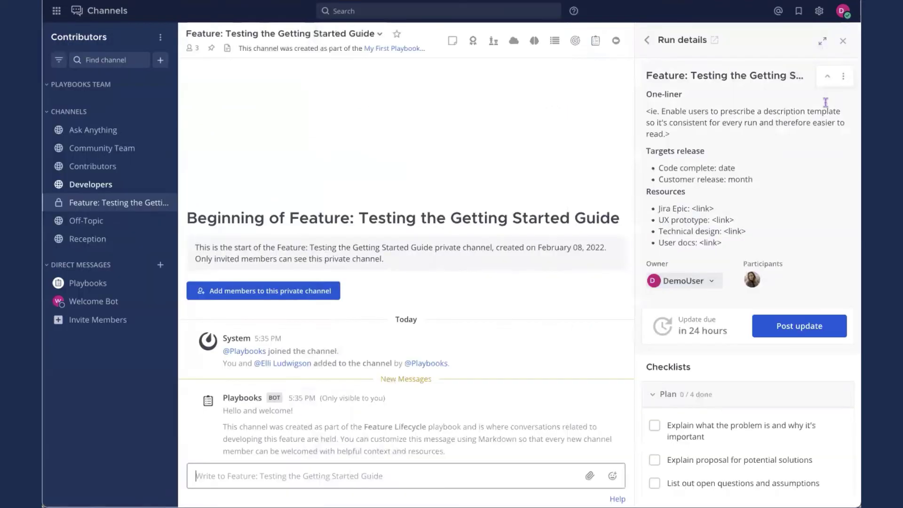
{"action": "left_click", "coordinate": [596, 43]}
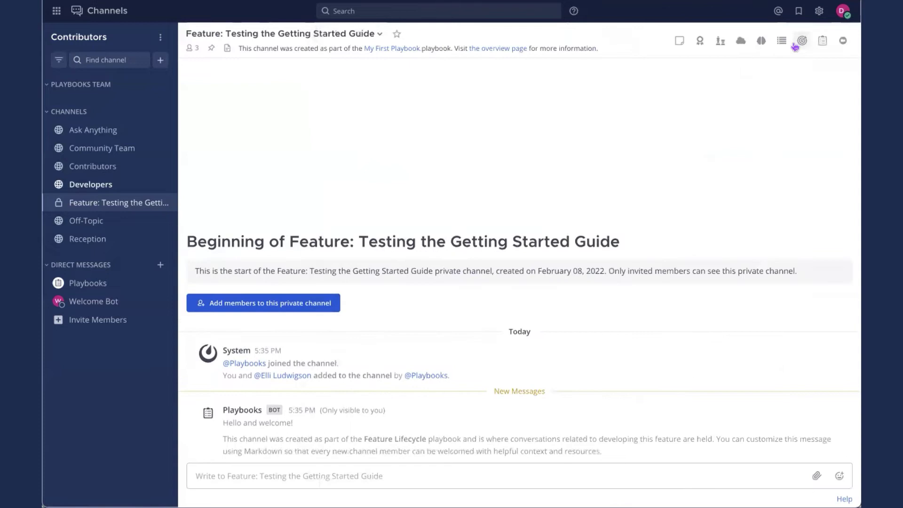
{"action": "left_click", "coordinate": [823, 41]}
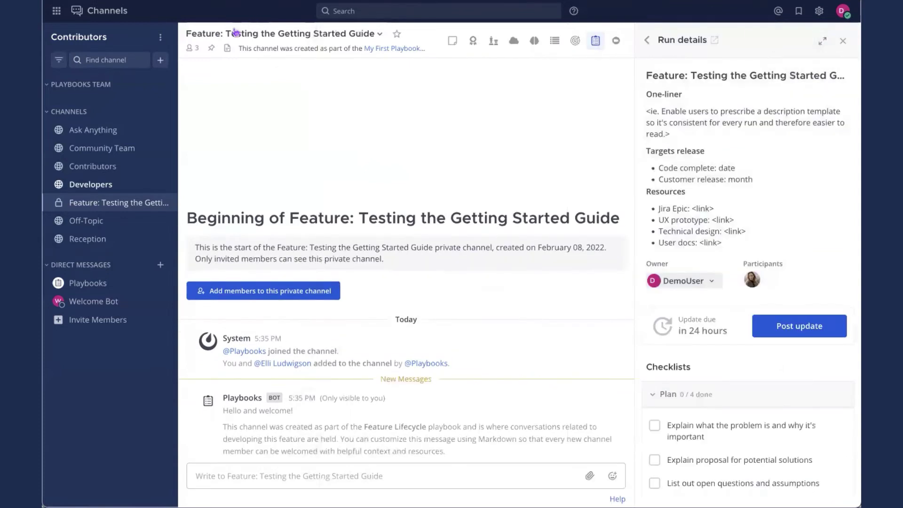
{"action": "left_click", "coordinate": [56, 10]}
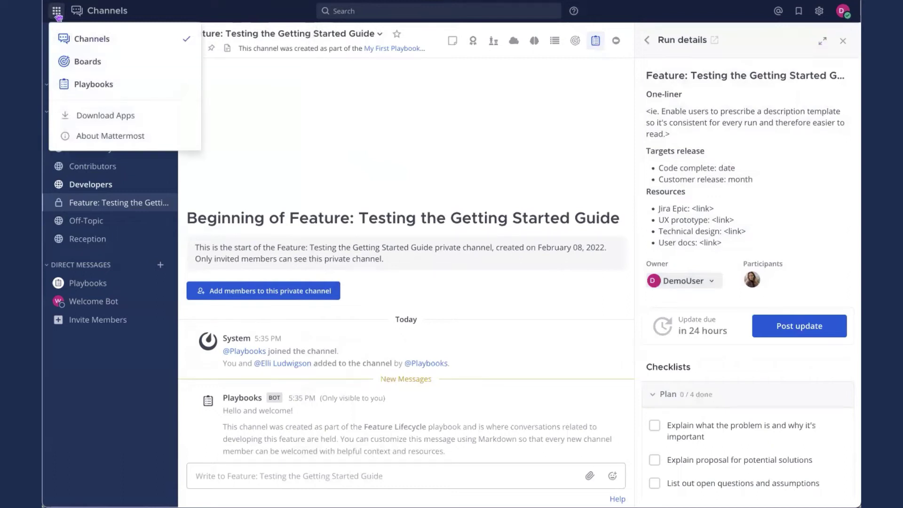
{"action": "left_click", "coordinate": [138, 87]}
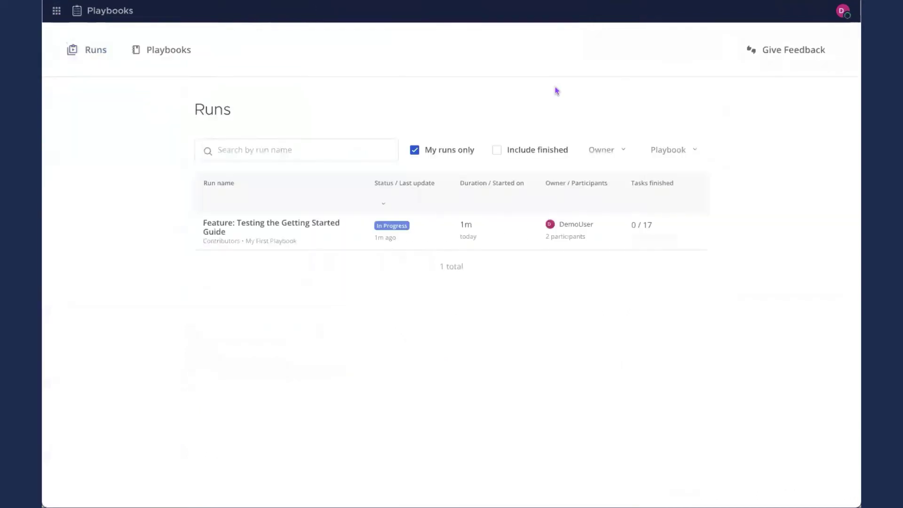
{"action": "left_click", "coordinate": [249, 226]}
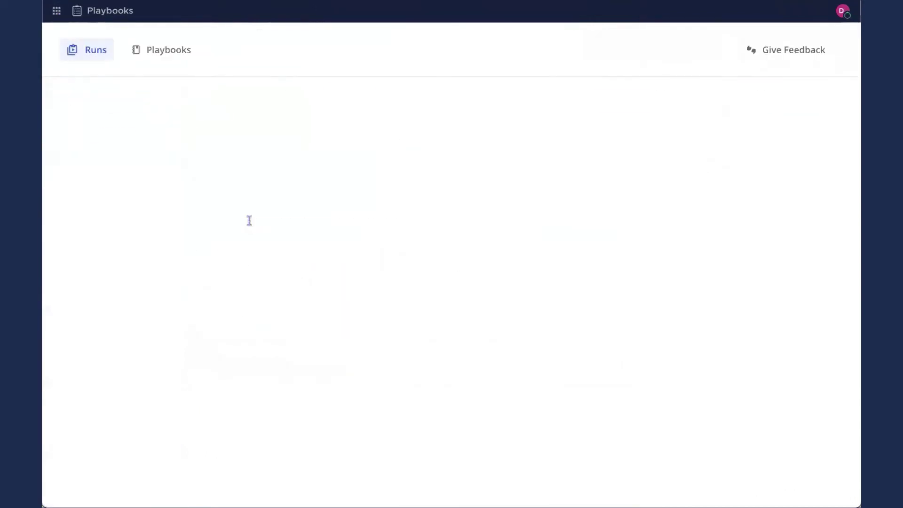
{"action": "left_click", "coordinate": [818, 109]}
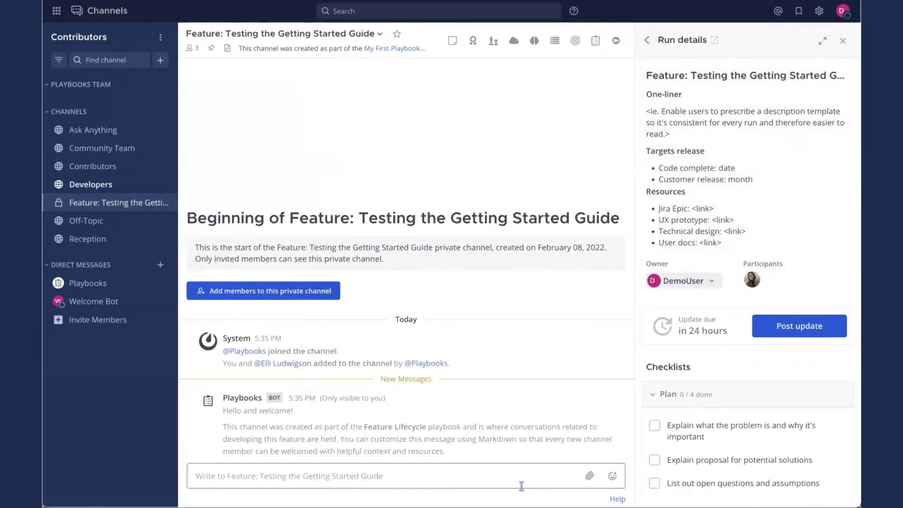
Assign the first Plan checklist task to the other channel member
{"action": "scroll", "coordinate": [805, 331], "scroll_direction": "down", "scroll_amount": 3}
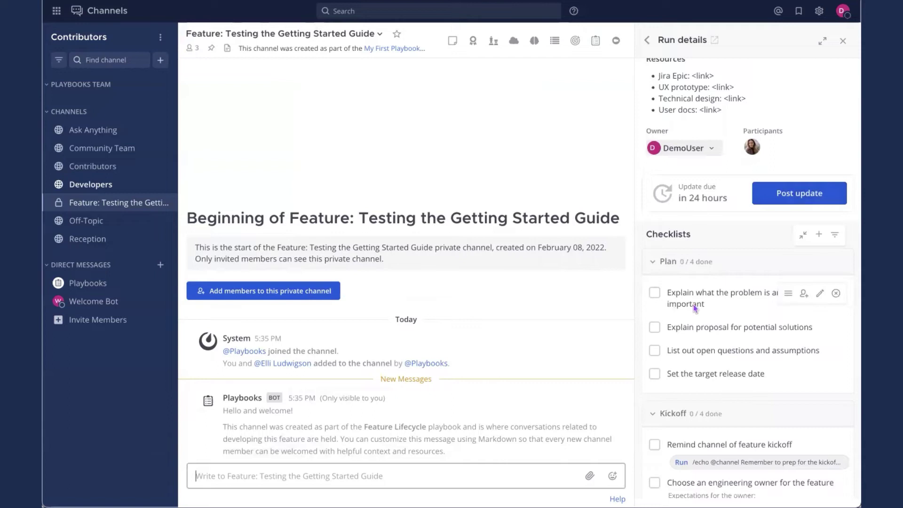
{"action": "left_click", "coordinate": [804, 295]}
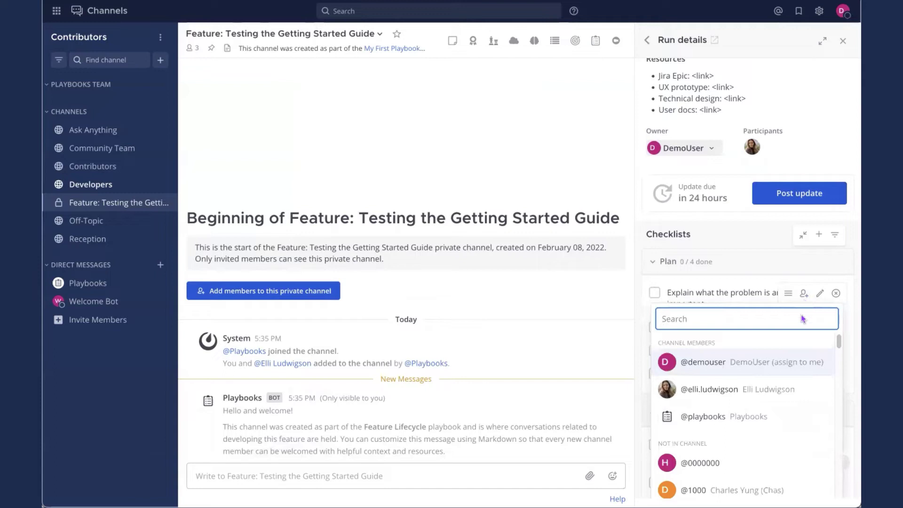
{"action": "left_click", "coordinate": [753, 389]}
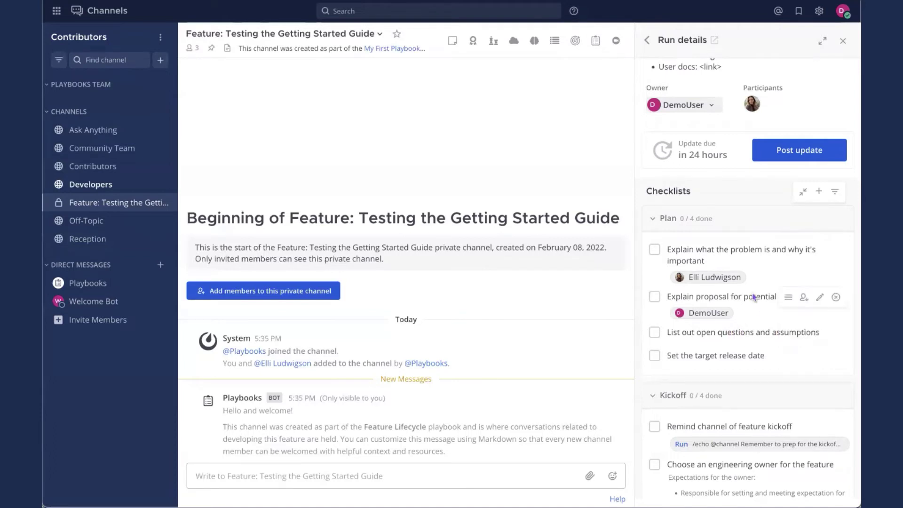
{"action": "scroll", "coordinate": [753, 297], "scroll_direction": "down", "scroll_amount": 3}
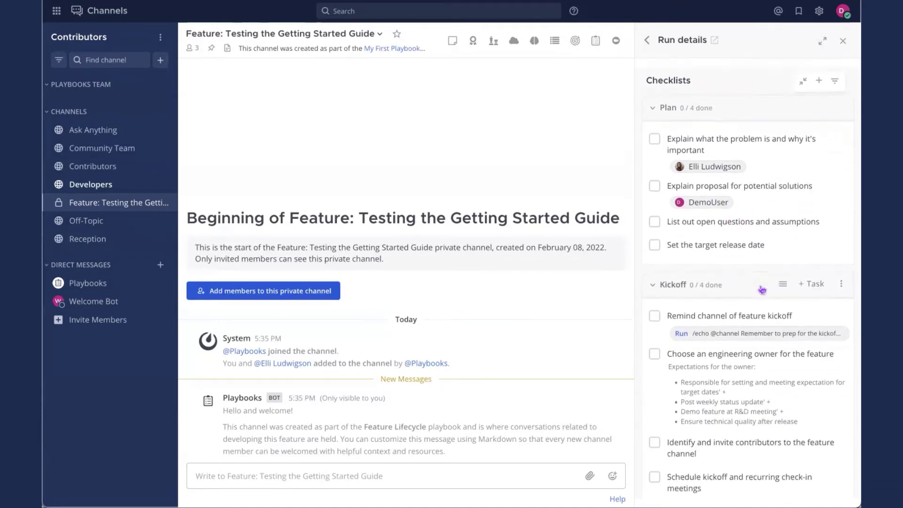
{"action": "scroll", "coordinate": [762, 290], "scroll_direction": "down", "scroll_amount": 2}
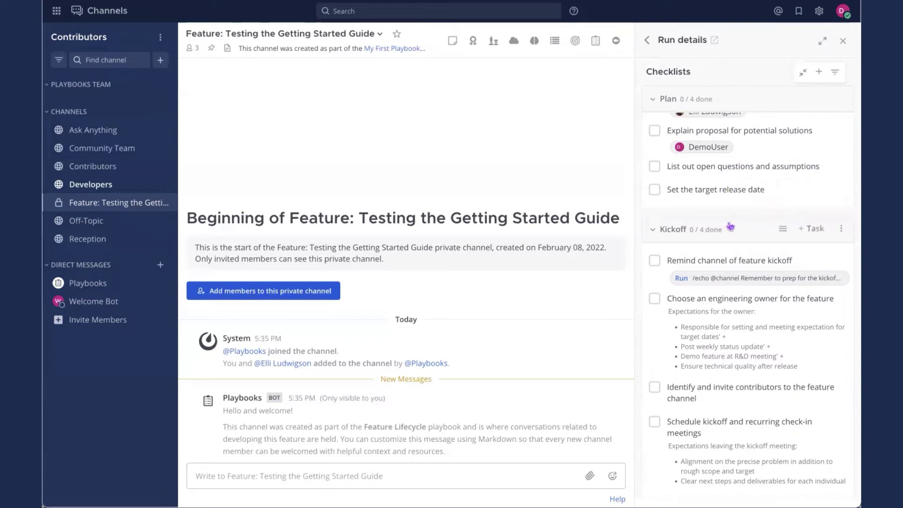
Add 'Forgotten task' (That thing I just remembered) to Plan and place it above the release-date task
{"action": "mouse_move", "coordinate": [814, 242]}
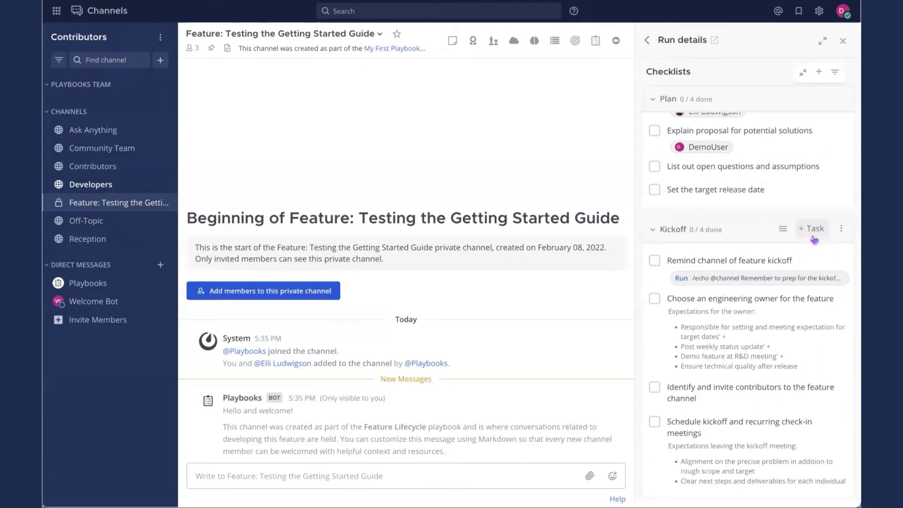
{"action": "scroll", "coordinate": [814, 240], "scroll_direction": "up", "scroll_amount": 3}
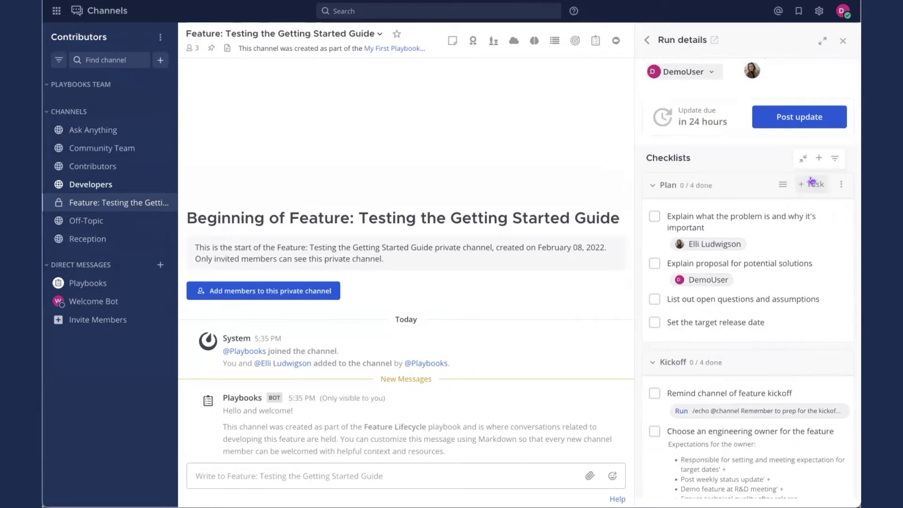
{"action": "left_click", "coordinate": [811, 184]}
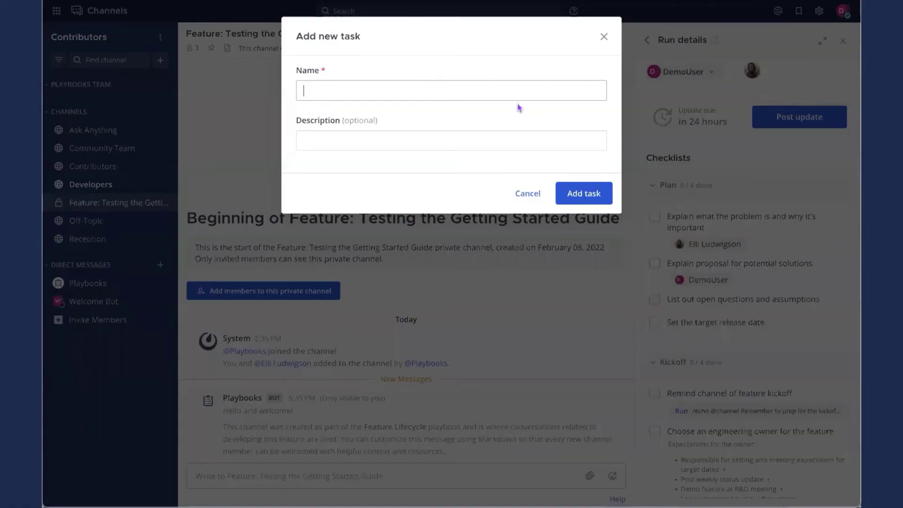
{"action": "type", "text": "Forgotten task"}
{"action": "left_click", "coordinate": [451, 141]}
{"action": "type", "text": "That thing I just remembered"}
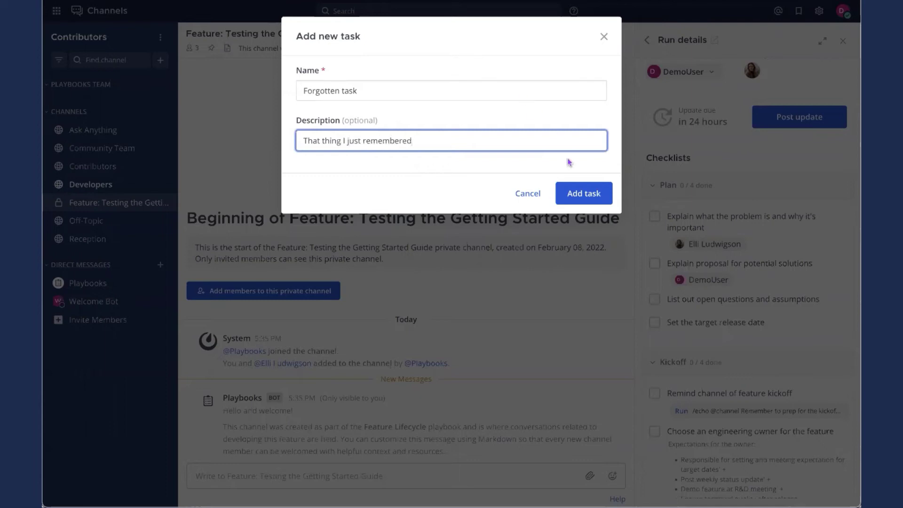
{"action": "left_click", "coordinate": [579, 193]}
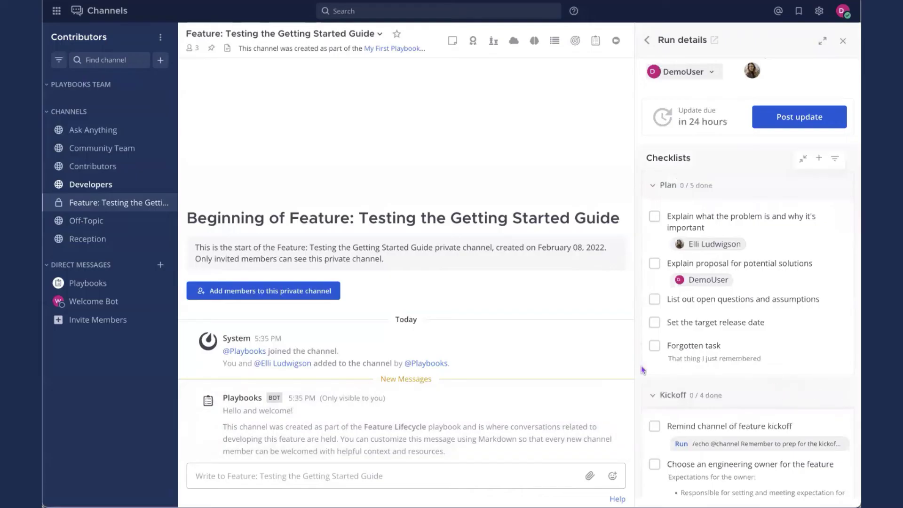
{"action": "mouse_move", "coordinate": [665, 346]}
{"action": "left_click_drag", "start_coordinate": [788, 346], "coordinate": [786, 323]}
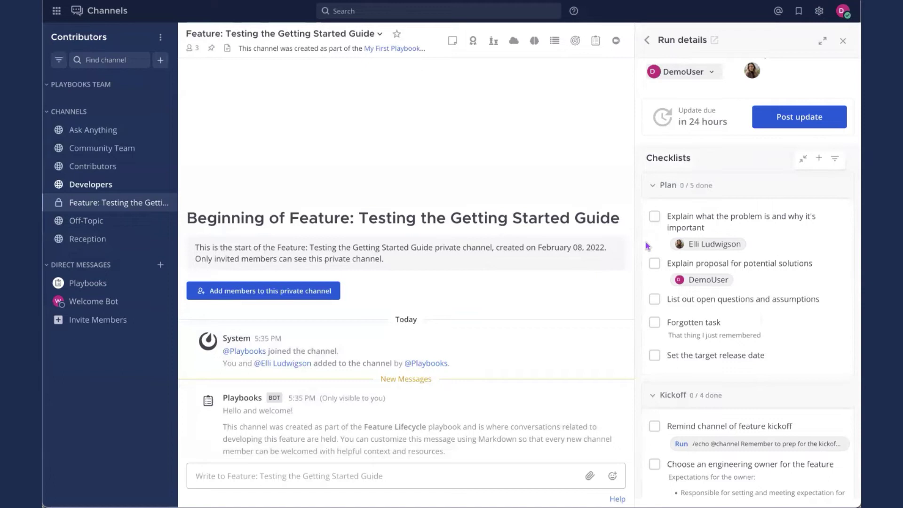
Post the kickoff reminder to the channel and check off the kickoff reminder and first Plan task
{"action": "scroll", "coordinate": [719, 354], "scroll_direction": "down", "scroll_amount": 3}
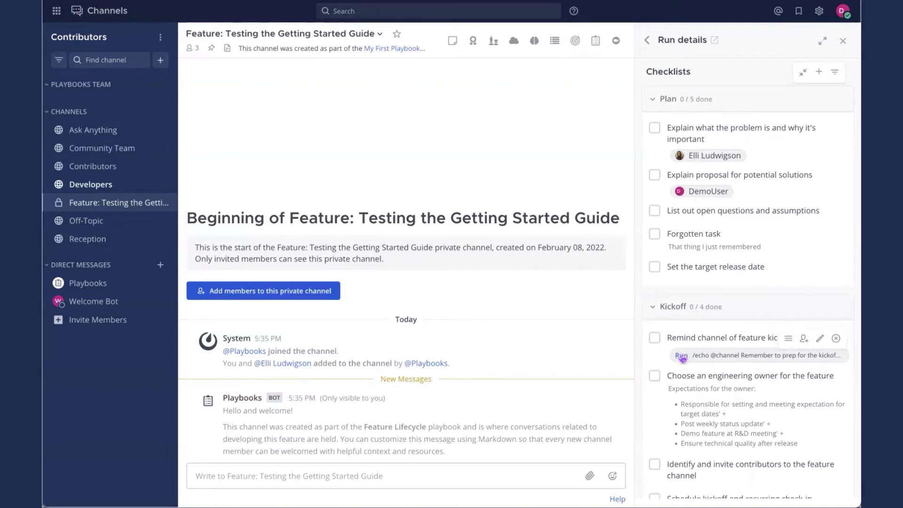
{"action": "left_click", "coordinate": [681, 356]}
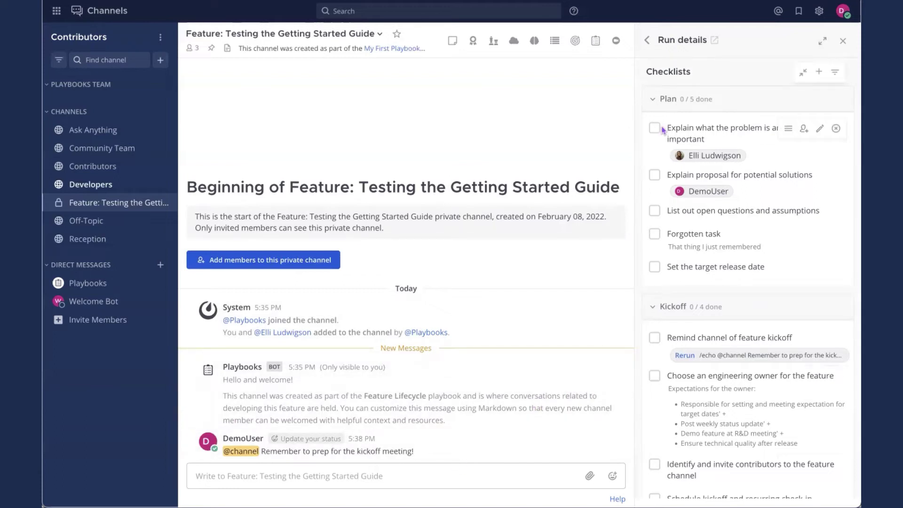
{"action": "left_click", "coordinate": [655, 338]}
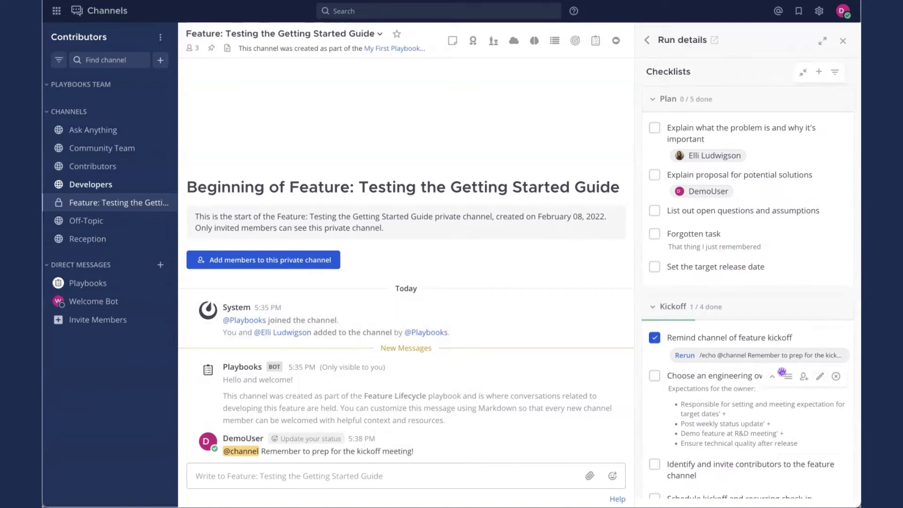
{"action": "scroll", "coordinate": [759, 352], "scroll_direction": "down", "scroll_amount": 5}
{"action": "scroll", "coordinate": [759, 352], "scroll_direction": "up", "scroll_amount": 6}
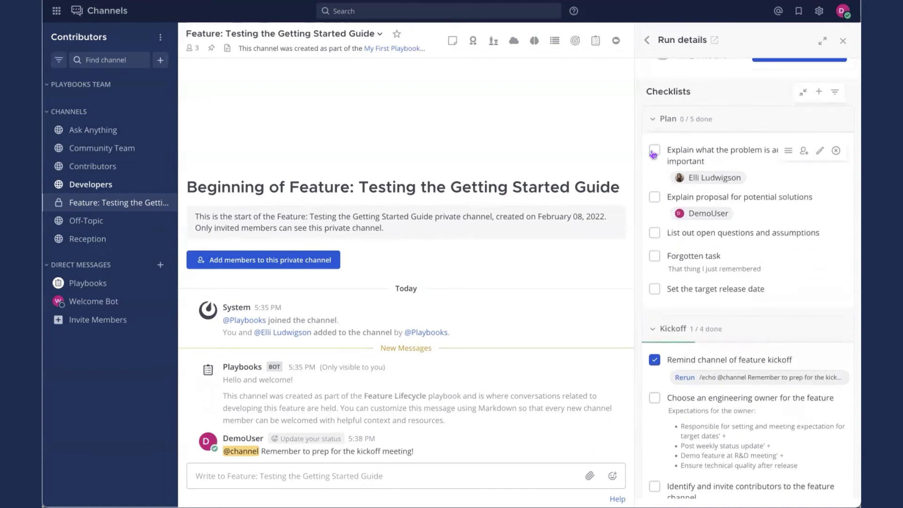
{"action": "left_click", "coordinate": [655, 151]}
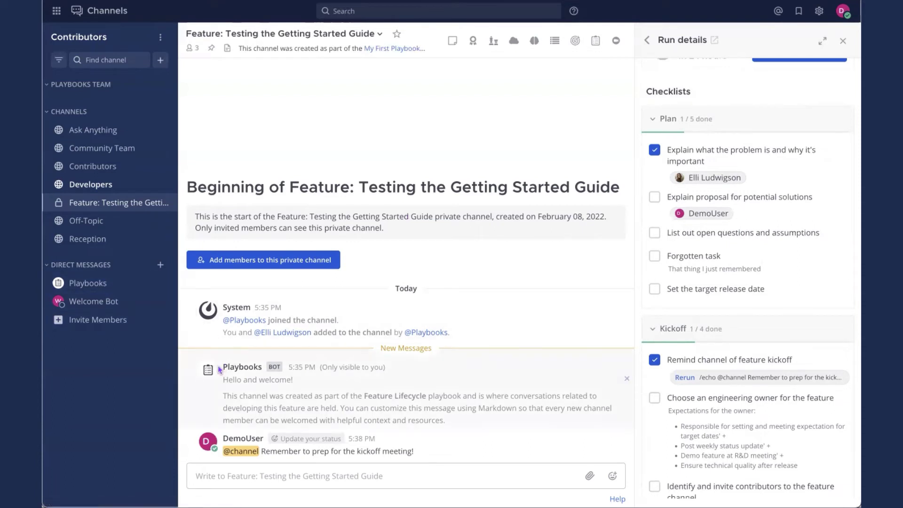
{"action": "left_click_drag", "start_coordinate": [218, 369], "coordinate": [465, 424]}
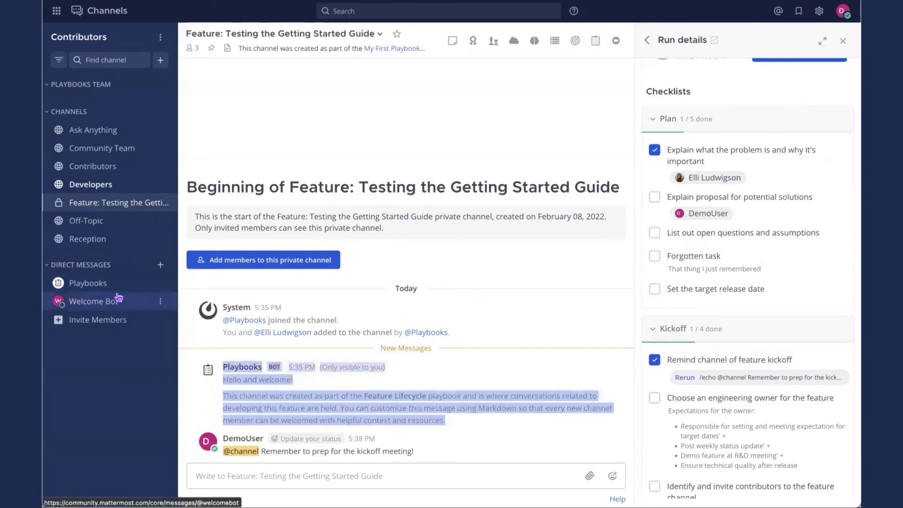
In the Playbooks bot DM, open the January 25 outstanding-task message as a thread
{"action": "left_click", "coordinate": [87, 282]}
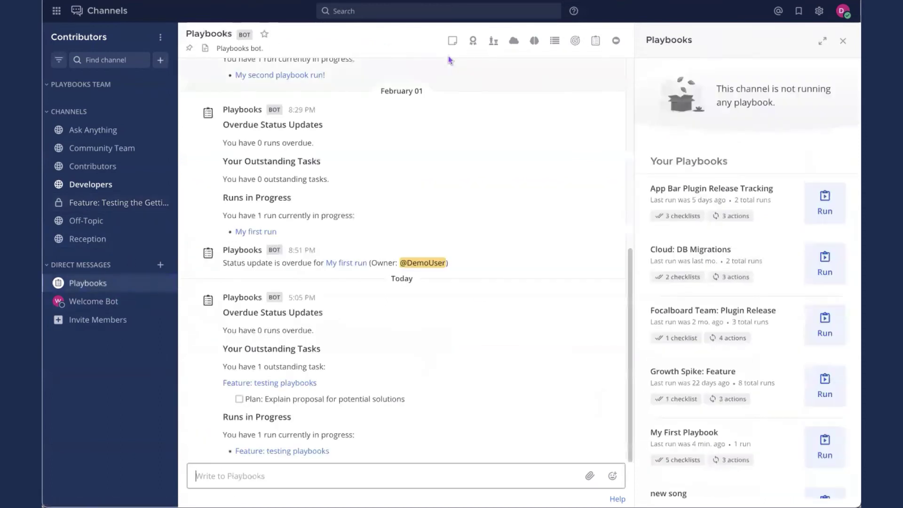
{"action": "scroll", "coordinate": [327, 324], "scroll_direction": "up", "scroll_amount": 5}
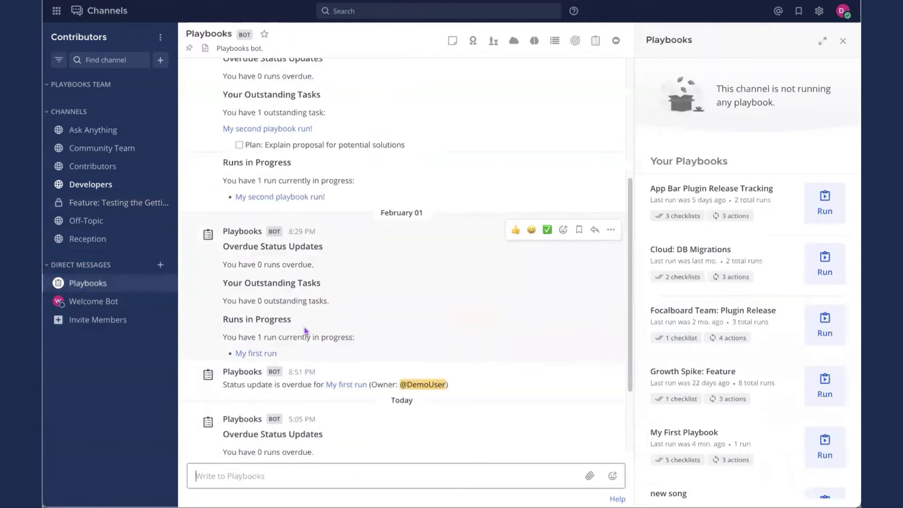
{"action": "scroll", "coordinate": [276, 269], "scroll_direction": "up", "scroll_amount": 2}
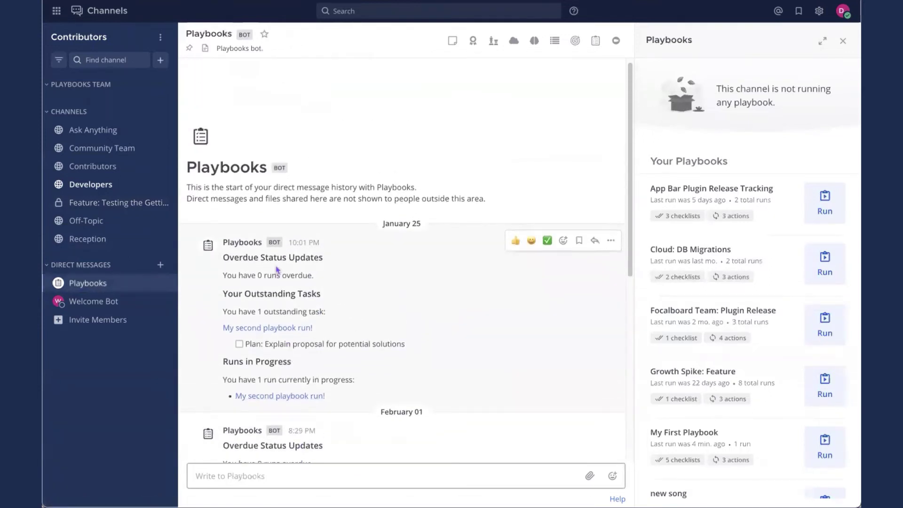
{"action": "left_click_drag", "start_coordinate": [222, 240], "coordinate": [328, 289]}
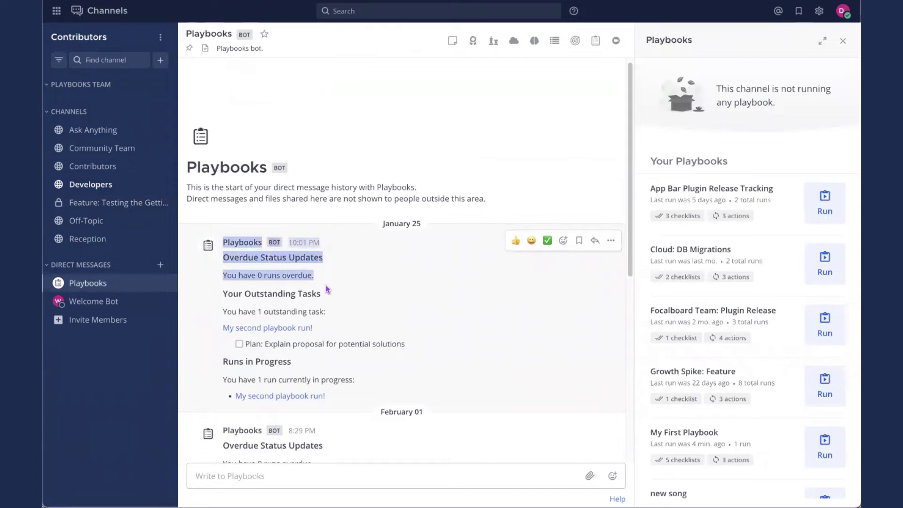
{"action": "left_click", "coordinate": [314, 333], "text": "shift"}
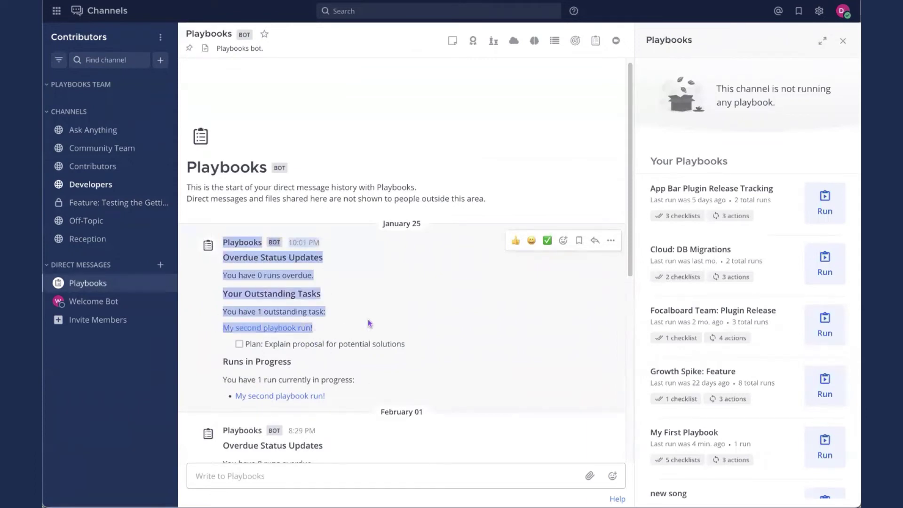
{"action": "left_click", "coordinate": [415, 380]}
{"action": "scroll", "coordinate": [400, 338], "scroll_direction": "down", "scroll_amount": 3}
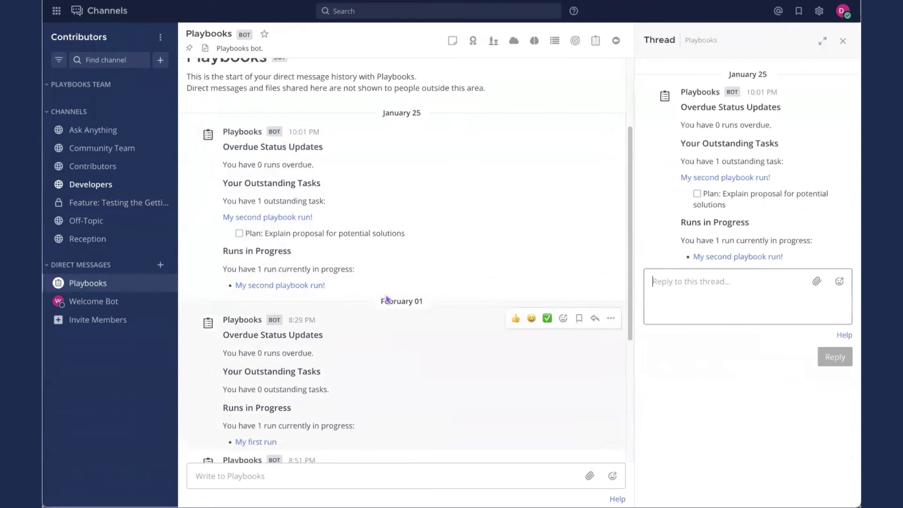
{"action": "scroll", "coordinate": [354, 325], "scroll_direction": "down", "scroll_amount": 5}
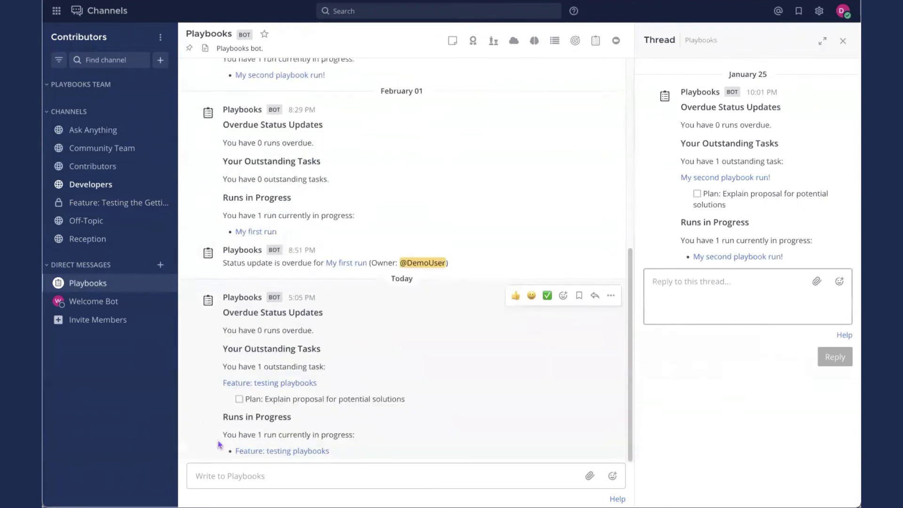
Send the /playbook todo command to the Playbooks bot
{"action": "left_click", "coordinate": [252, 476]}
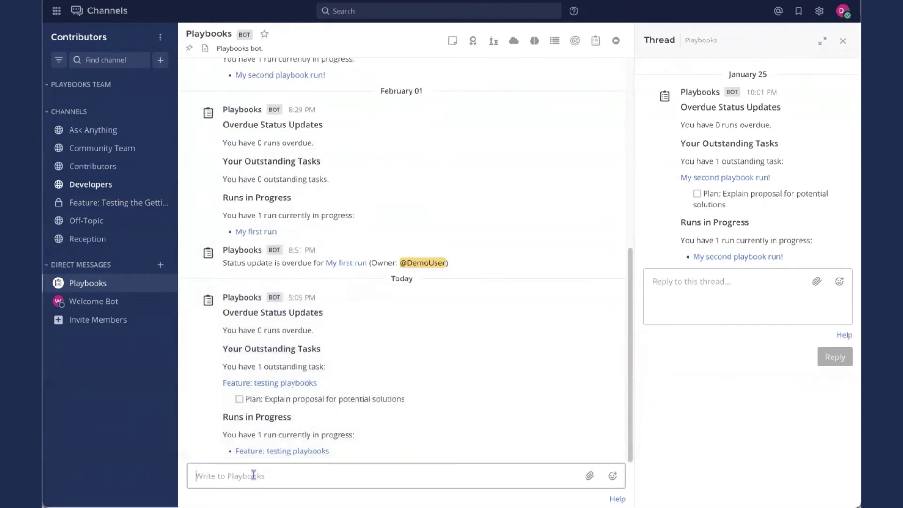
{"action": "type", "text": "/play"}
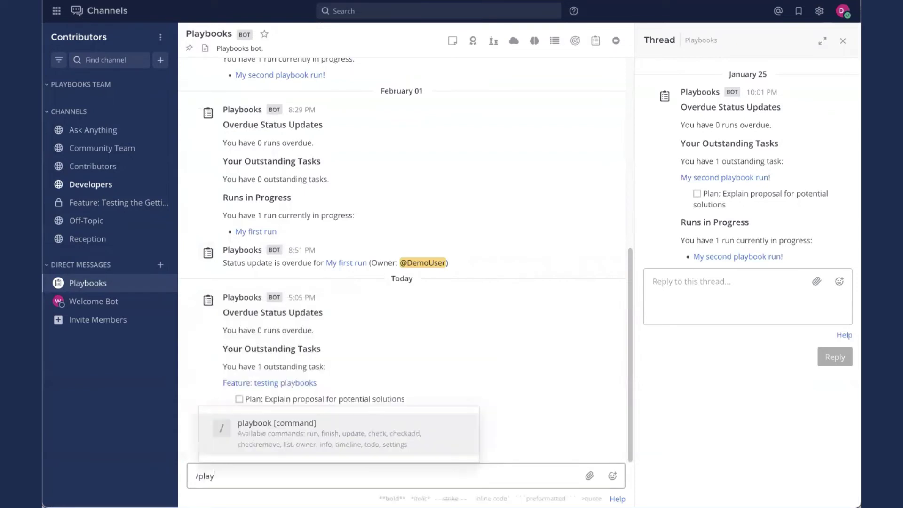
{"action": "type", "text": "book todo"}
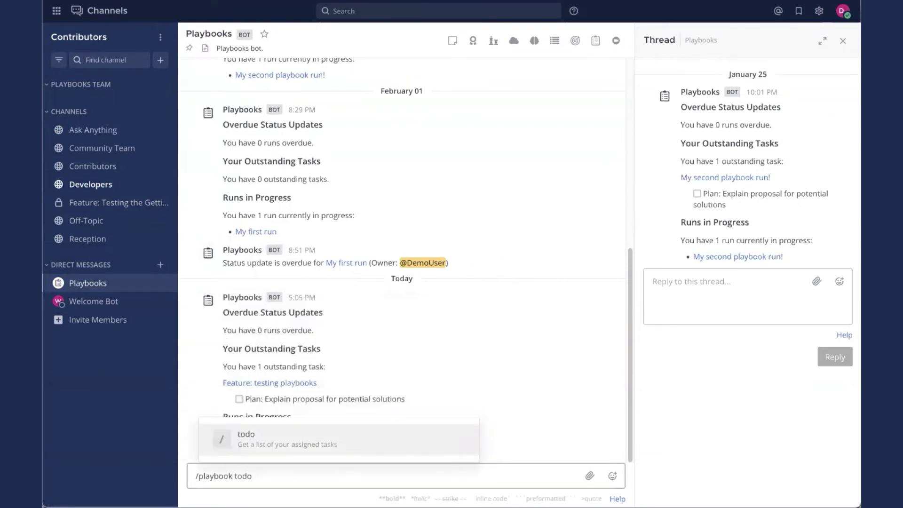
{"action": "key", "text": "Return"}
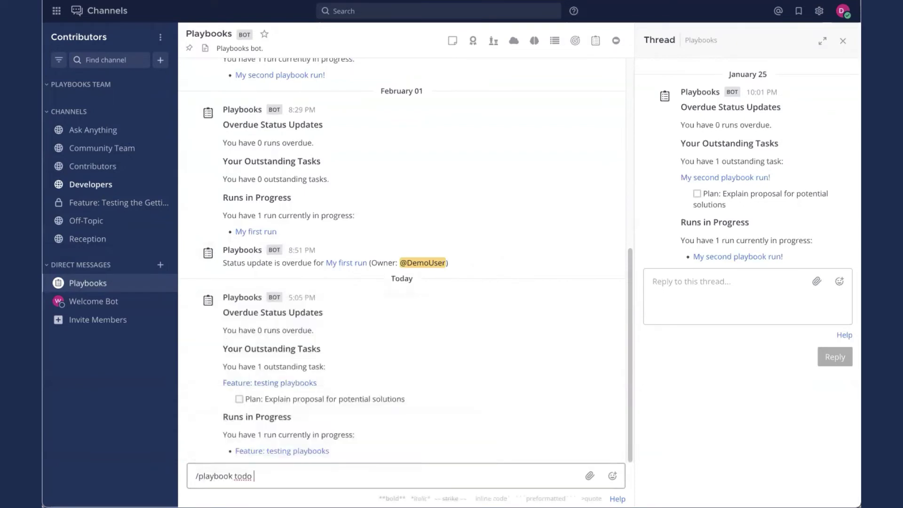
{"action": "key", "text": "Return"}
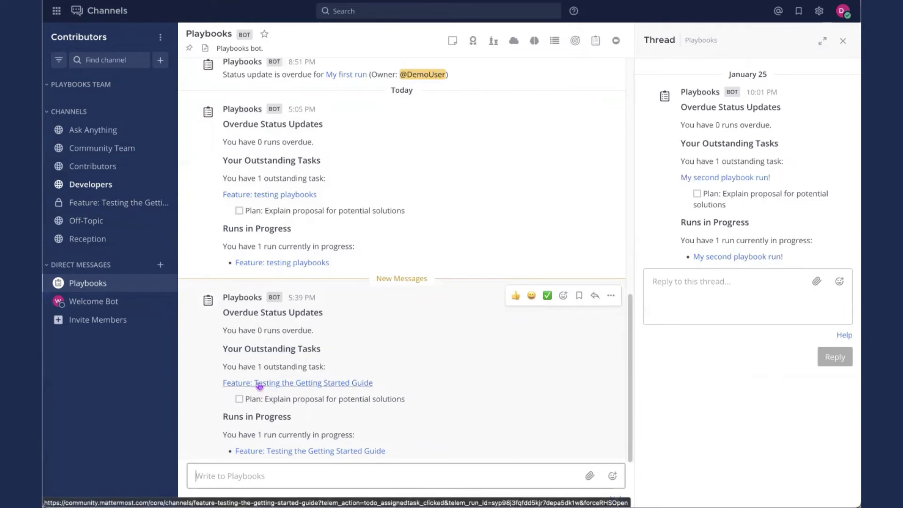
In the Feature run channel, check off Explain proposal for potential solutions
{"action": "left_click", "coordinate": [259, 385]}
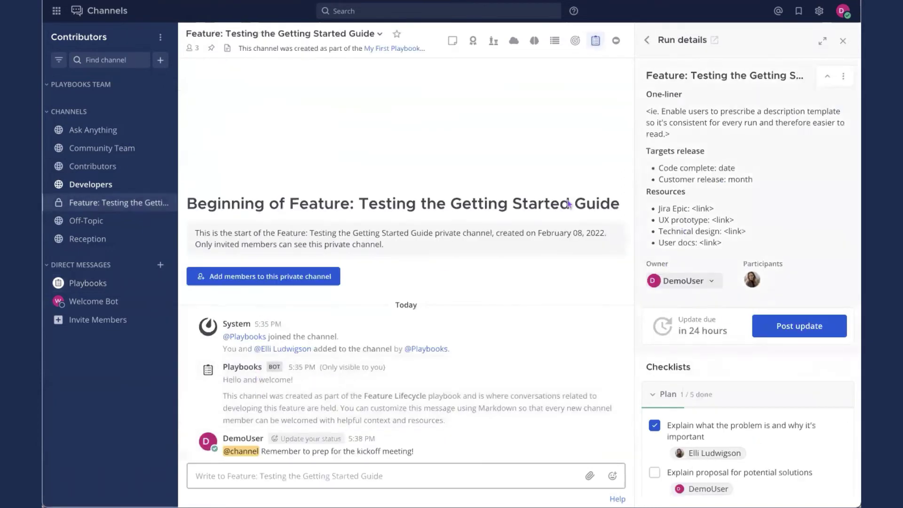
{"action": "scroll", "coordinate": [727, 314], "scroll_direction": "down", "scroll_amount": 2}
{"action": "scroll", "coordinate": [728, 314], "scroll_direction": "down", "scroll_amount": 1}
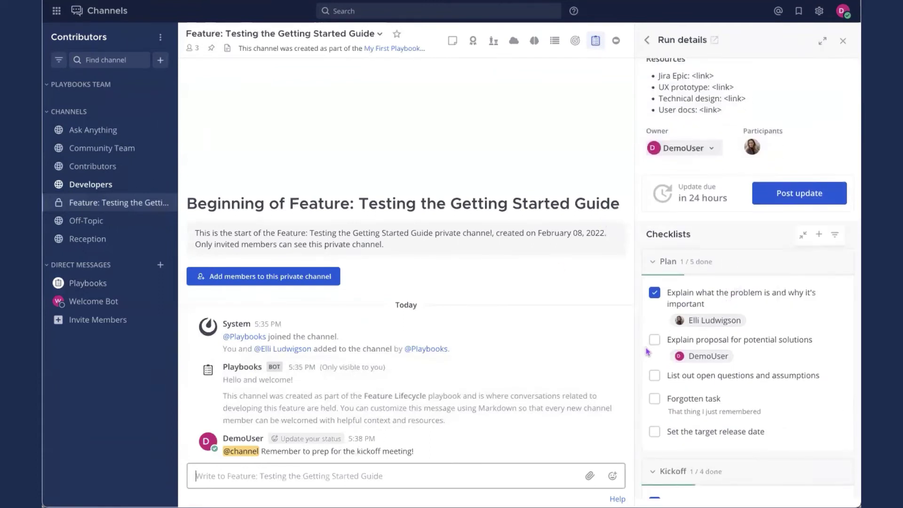
{"action": "left_click", "coordinate": [654, 339]}
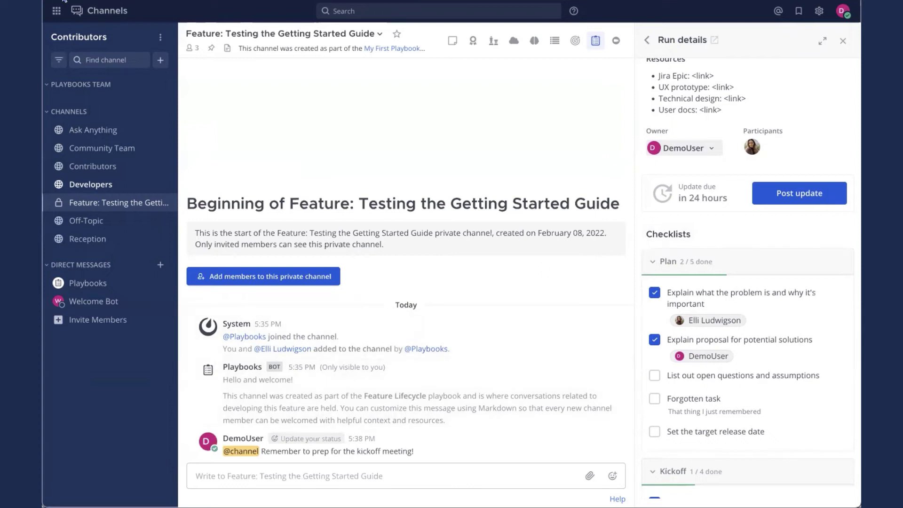
Open the run's overview page from the Run details options menu
{"action": "scroll", "coordinate": [781, 155], "scroll_direction": "up", "scroll_amount": 3}
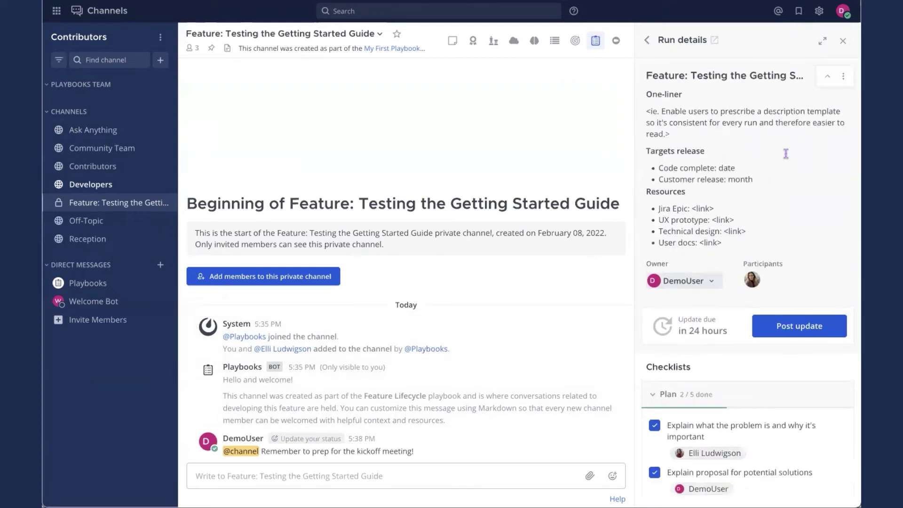
{"action": "left_click", "coordinate": [843, 76]}
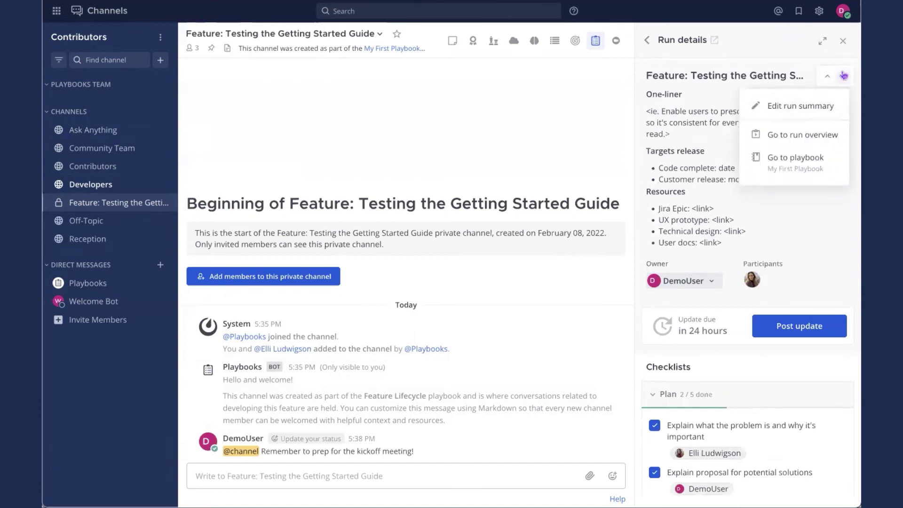
{"action": "left_click", "coordinate": [831, 134]}
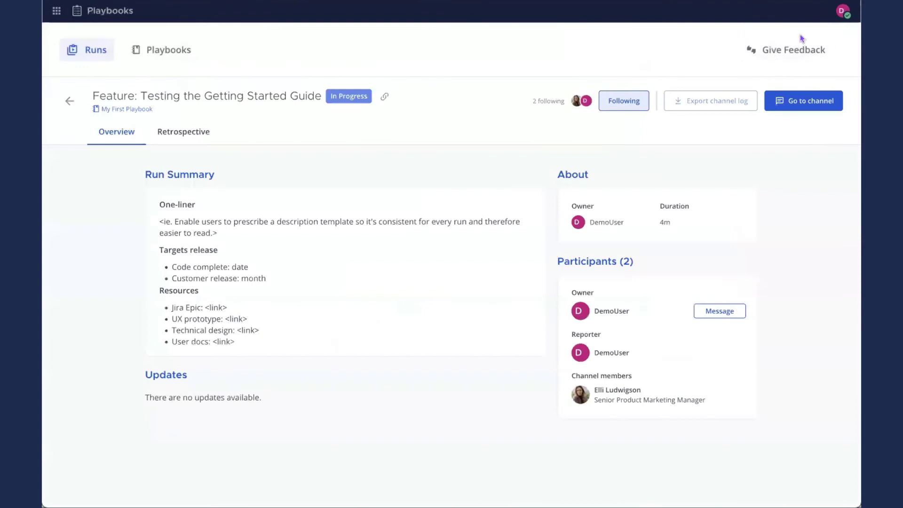
Open the Retrospective tab, show all timeline event types, browse the timeline, then open the apps menu
{"action": "left_click", "coordinate": [182, 137]}
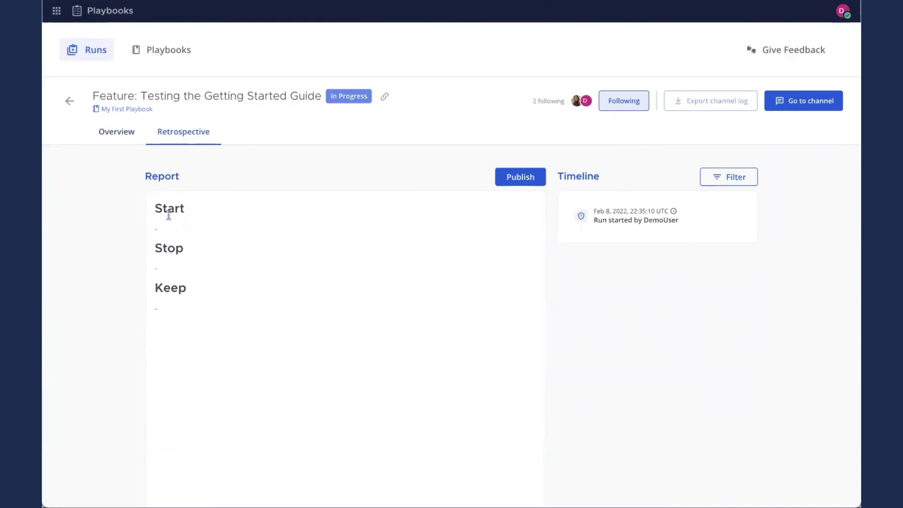
{"action": "left_click", "coordinate": [739, 183]}
{"action": "left_click", "coordinate": [671, 197]}
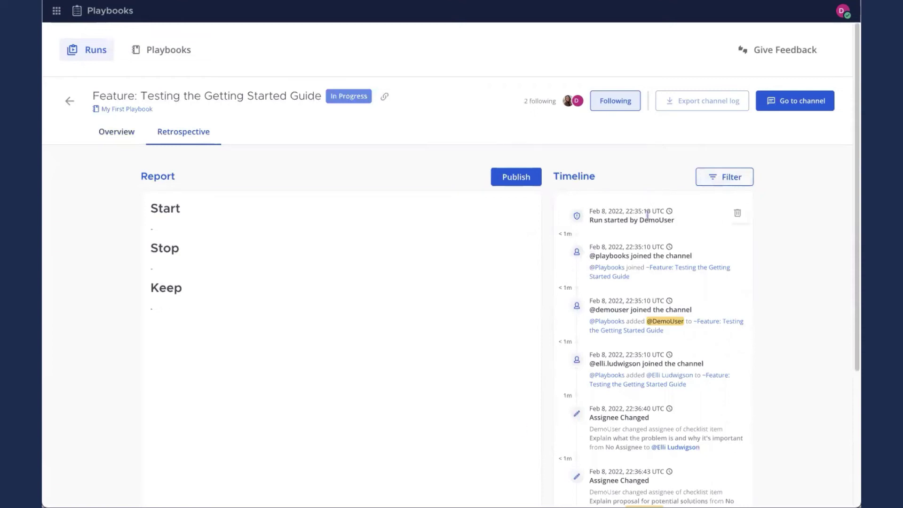
{"action": "scroll", "coordinate": [637, 329], "scroll_direction": "down", "scroll_amount": 1}
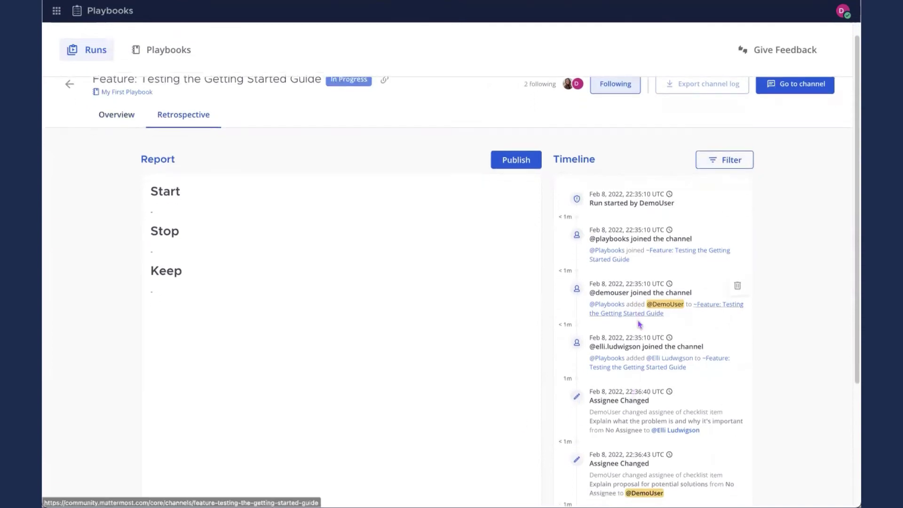
{"action": "scroll", "coordinate": [639, 343], "scroll_direction": "down", "scroll_amount": 1}
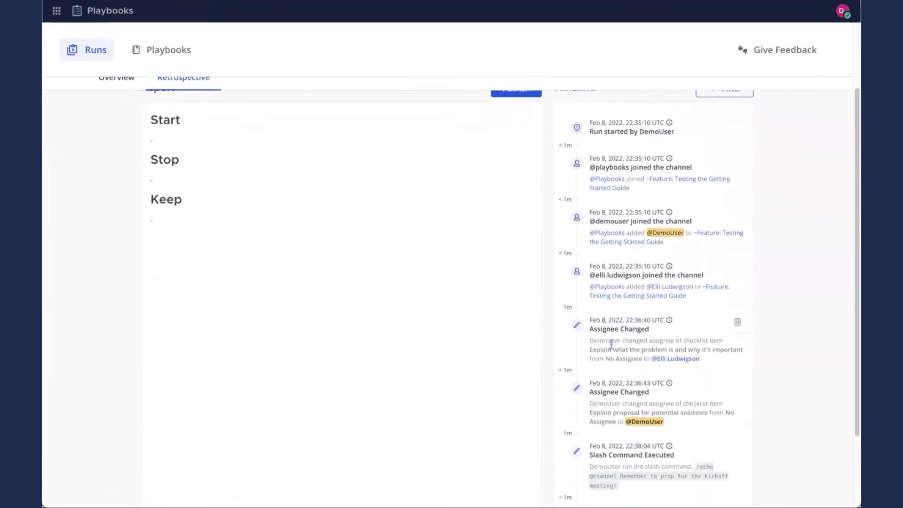
{"action": "scroll", "coordinate": [613, 339], "scroll_direction": "down", "scroll_amount": 3}
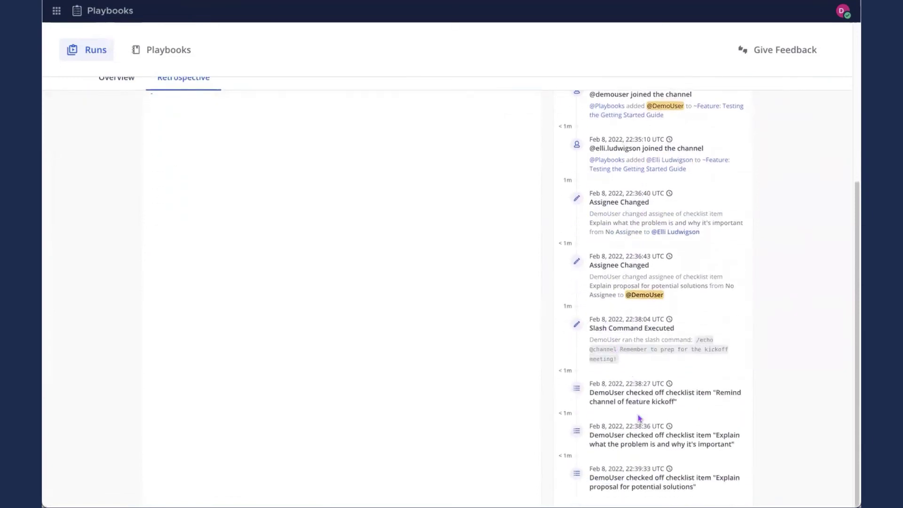
{"action": "scroll", "coordinate": [655, 426], "scroll_direction": "up", "scroll_amount": 4}
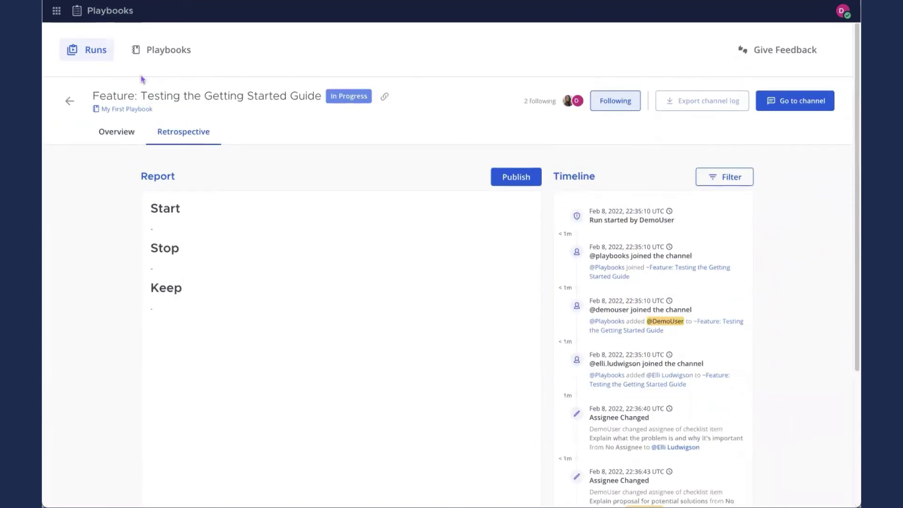
{"action": "left_click", "coordinate": [56, 11]}
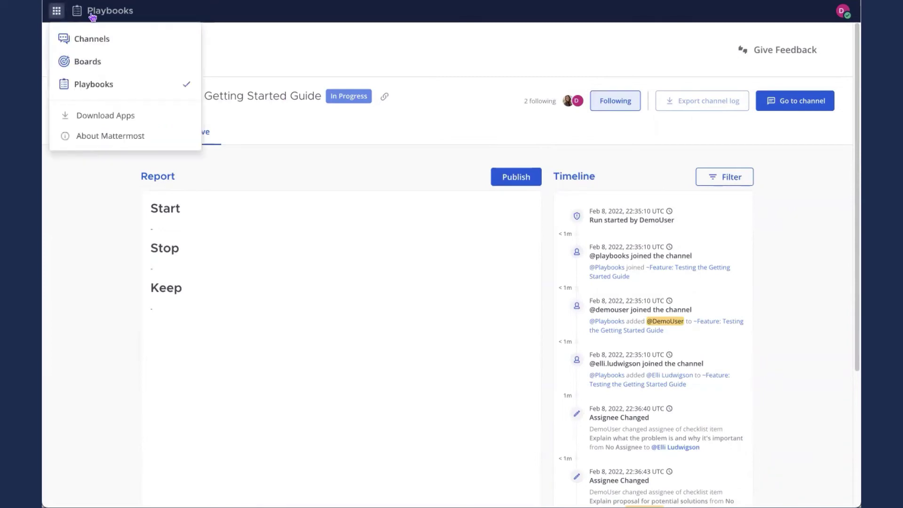
Add the Reception roadmap-plans message to the Feature run timeline, then return to the run channel
{"action": "left_click", "coordinate": [116, 41]}
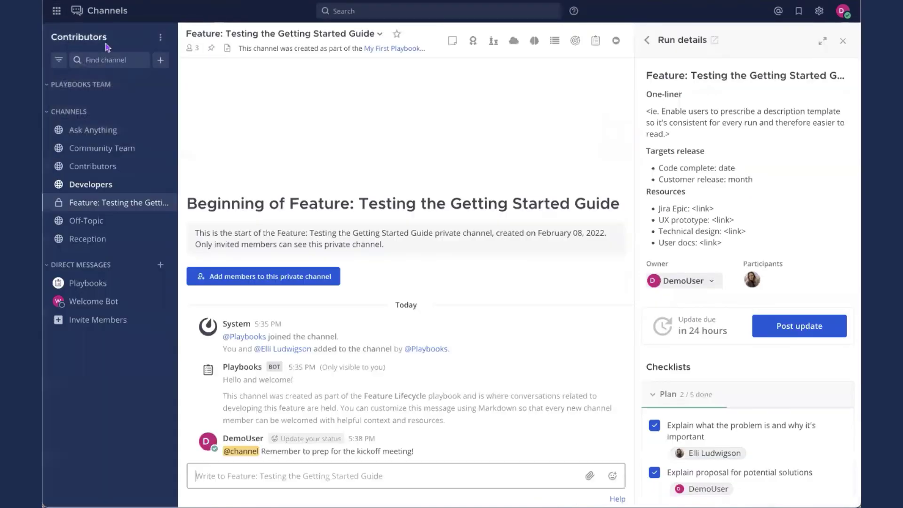
{"action": "left_click", "coordinate": [102, 239]}
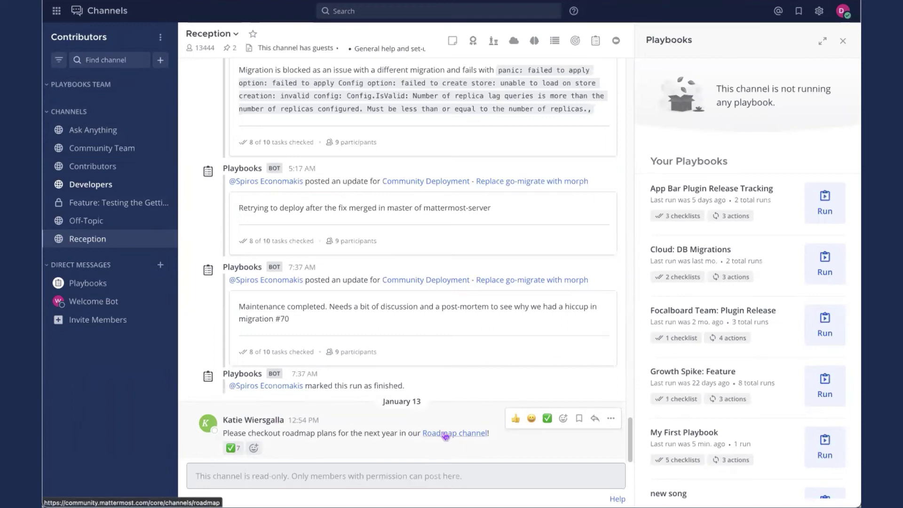
{"action": "left_click", "coordinate": [611, 418]}
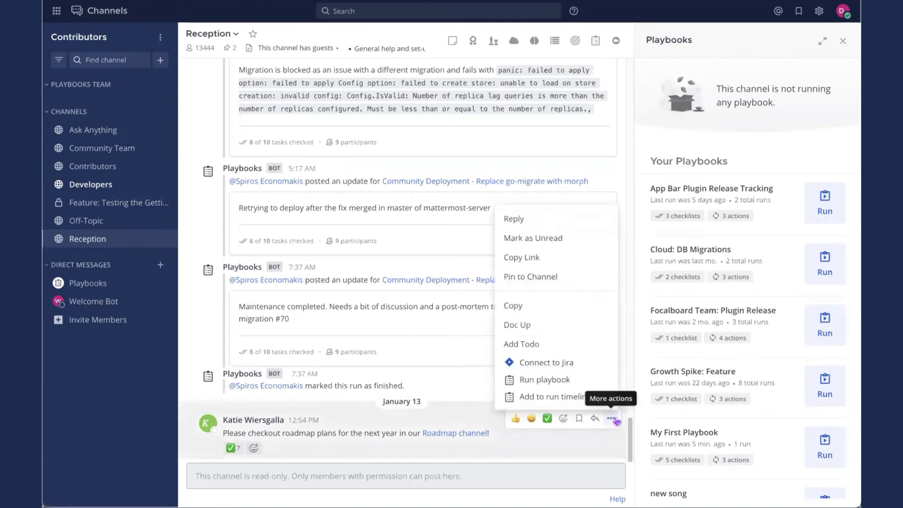
{"action": "right_click", "coordinate": [614, 420]}
{"action": "key", "text": "Escape"}
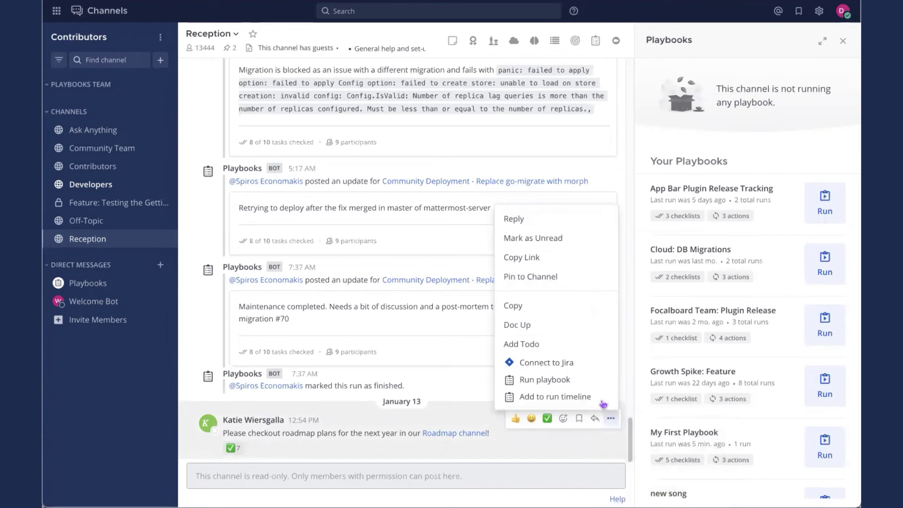
{"action": "left_click", "coordinate": [555, 397]}
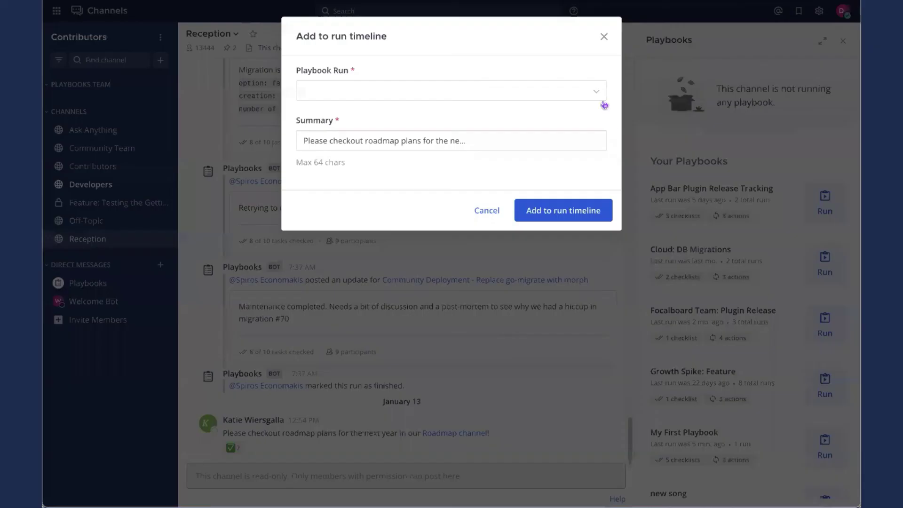
{"action": "left_click", "coordinate": [597, 92]}
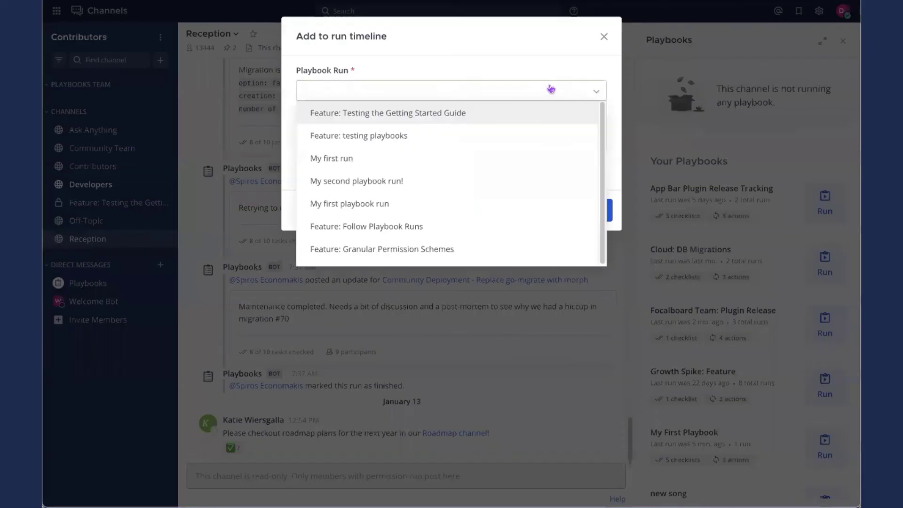
{"action": "left_click", "coordinate": [429, 112]}
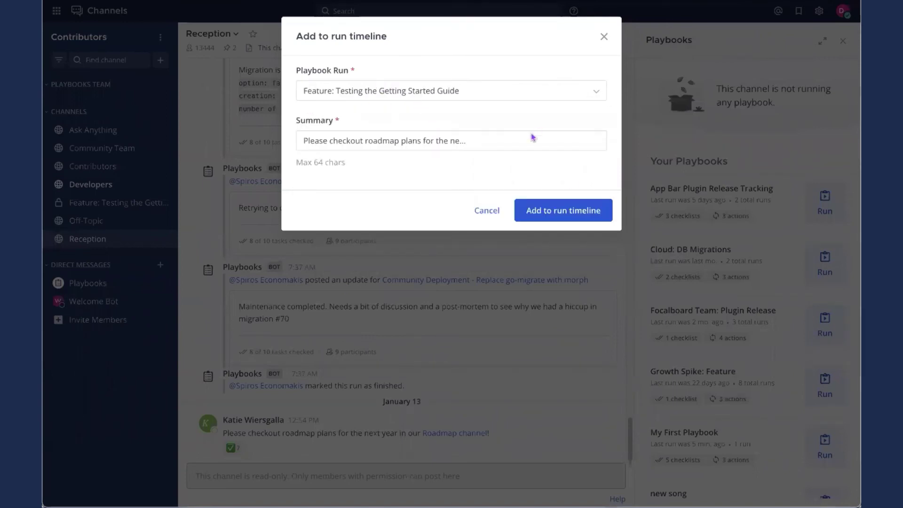
{"action": "left_click", "coordinate": [307, 138]}
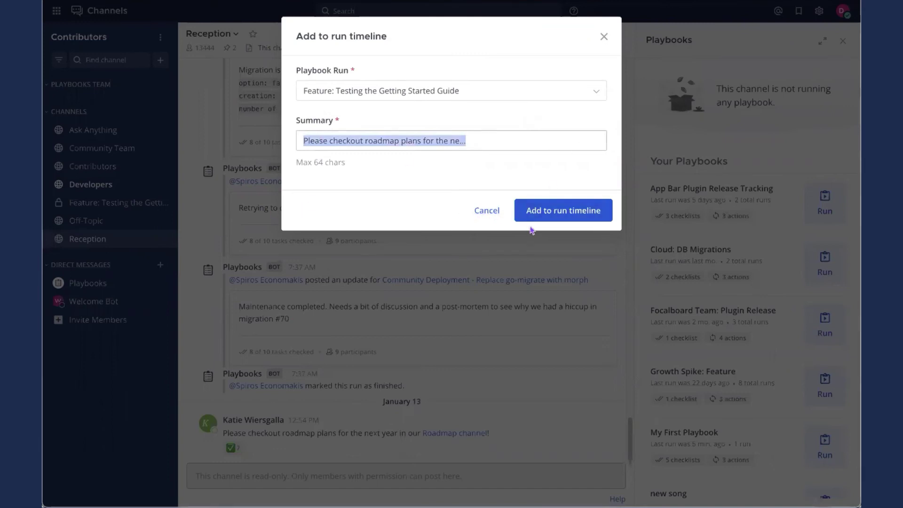
{"action": "left_click", "coordinate": [566, 217]}
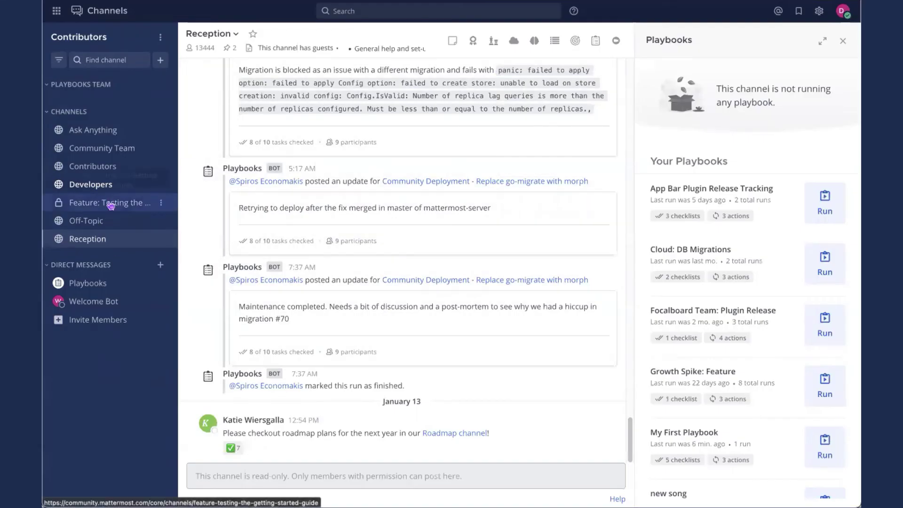
{"action": "left_click", "coordinate": [110, 204]}
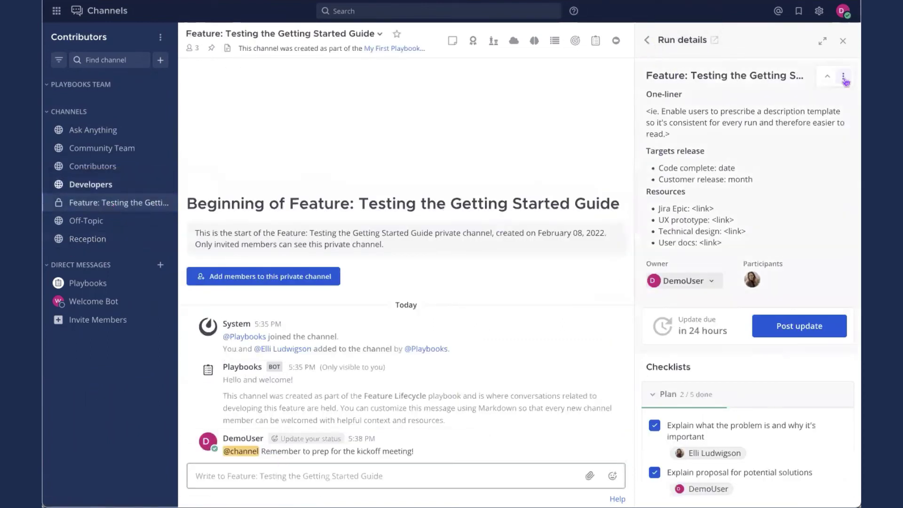
{"action": "left_click", "coordinate": [845, 81]}
{"action": "left_click", "coordinate": [816, 135]}
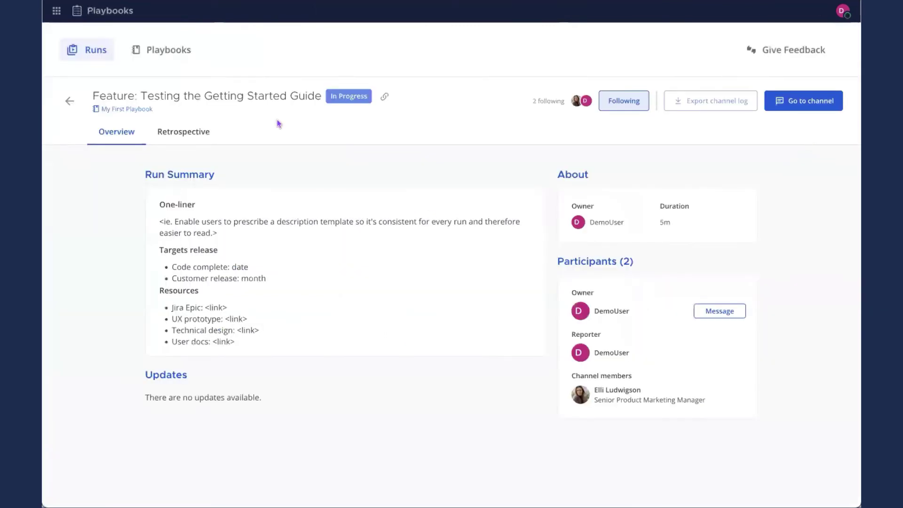
{"action": "left_click", "coordinate": [181, 132]}
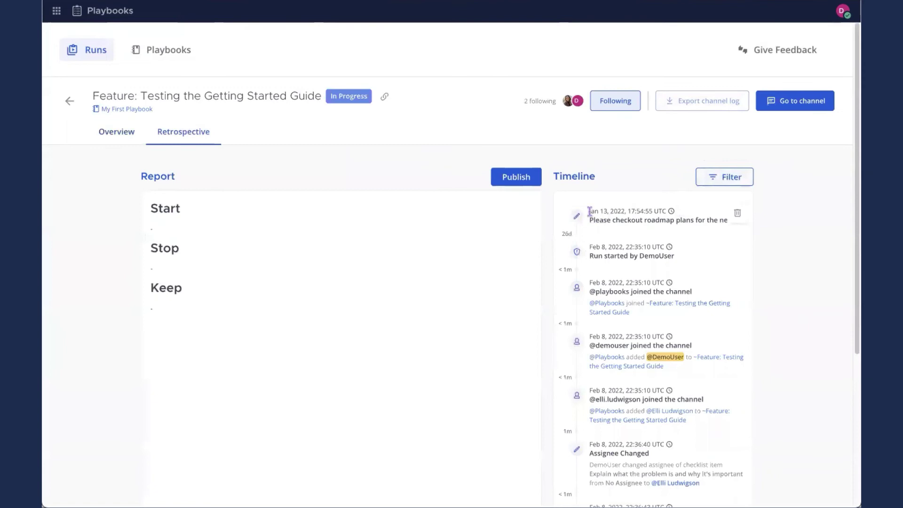
{"action": "left_click_drag", "start_coordinate": [590, 212], "coordinate": [673, 214]}
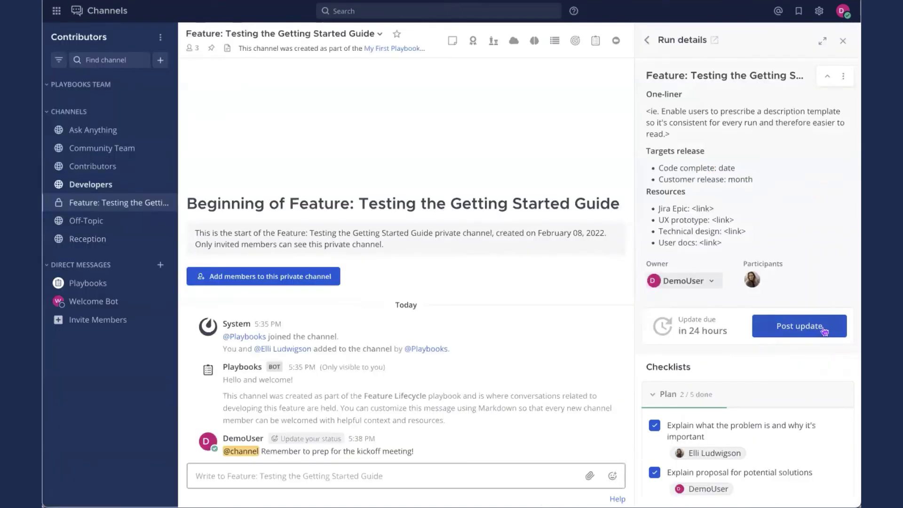
Post a Demo update 'This is going great so far.' with the next update due February 08, 5:42 PM
{"action": "left_click", "coordinate": [826, 328]}
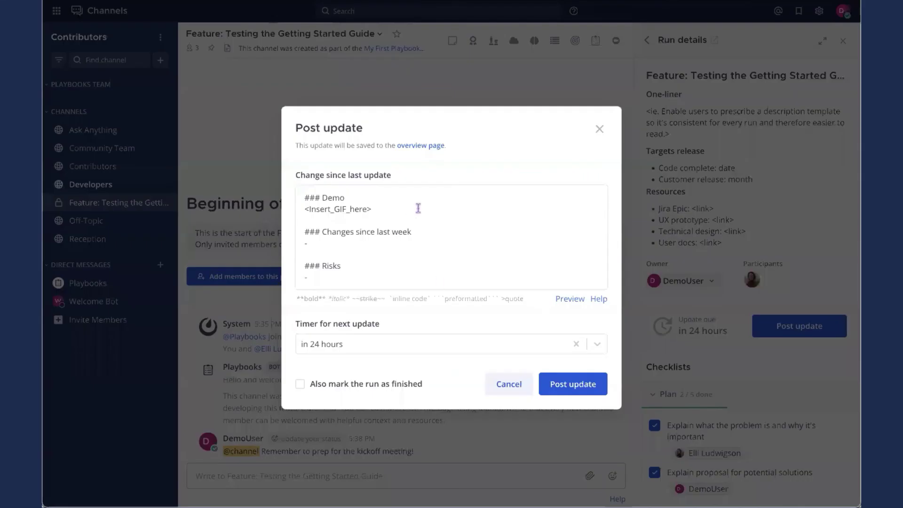
{"action": "left_click_drag", "start_coordinate": [417, 209], "coordinate": [292, 213]}
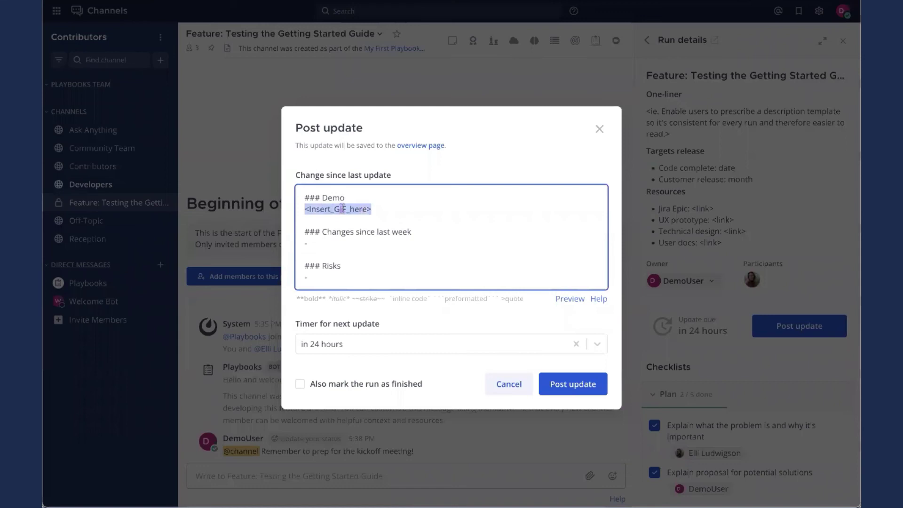
{"action": "type", "text": "This is goi"}
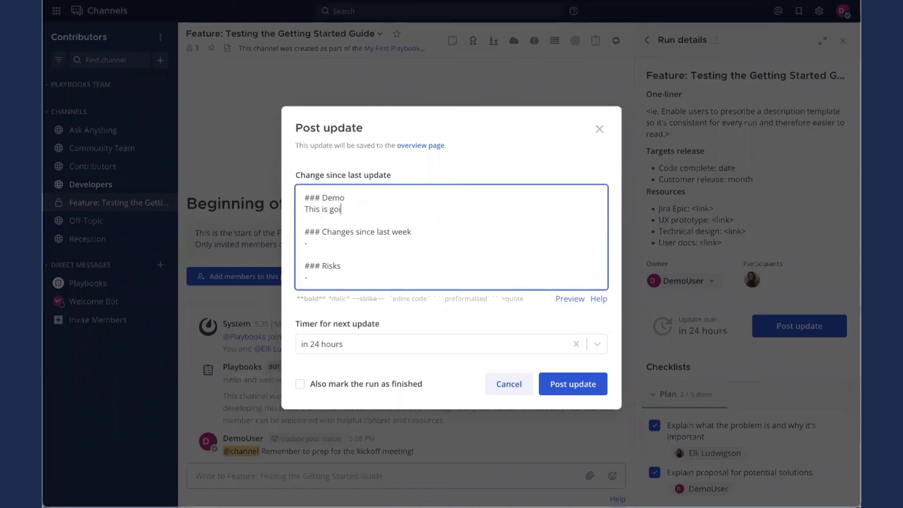
{"action": "type", "text": "ng great so far."}
{"action": "left_click", "coordinate": [355, 349]}
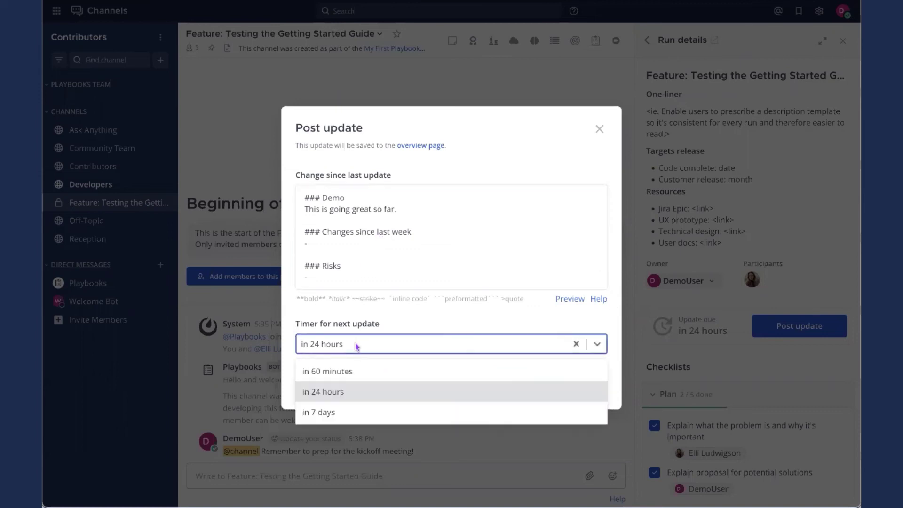
{"action": "left_click", "coordinate": [360, 345]}
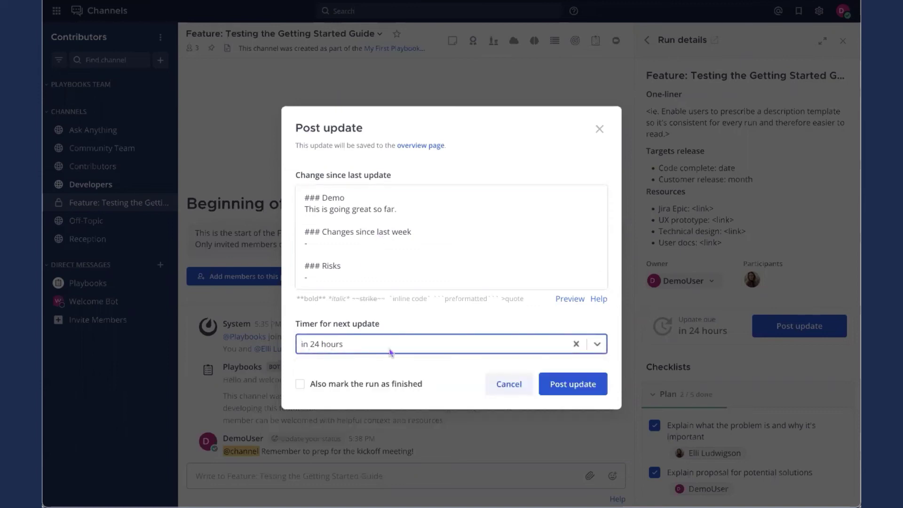
{"action": "left_click", "coordinate": [576, 344]}
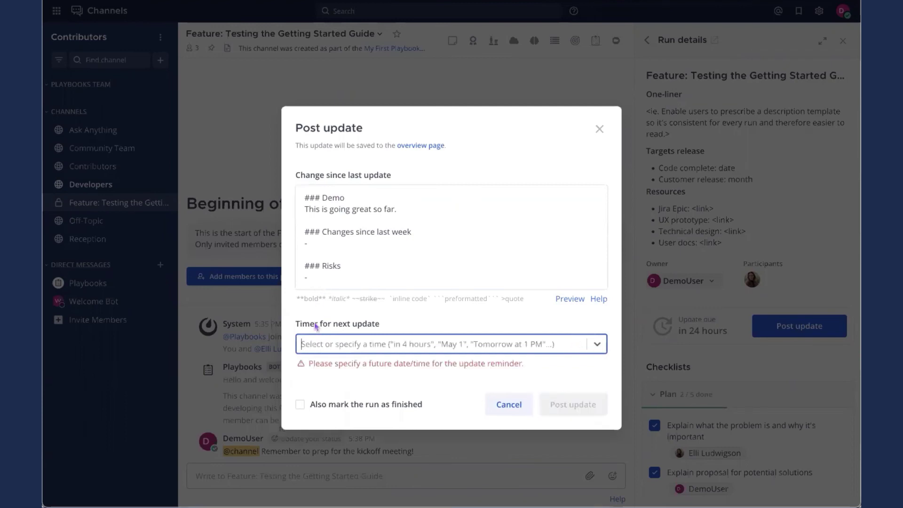
{"action": "type", "text": "in 30 seconds"}
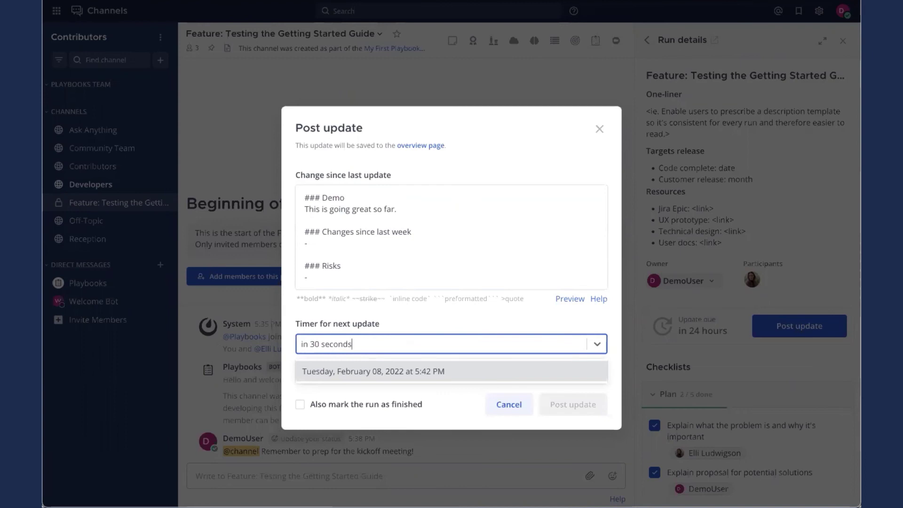
{"action": "left_click", "coordinate": [366, 373]}
{"action": "left_click", "coordinate": [560, 389]}
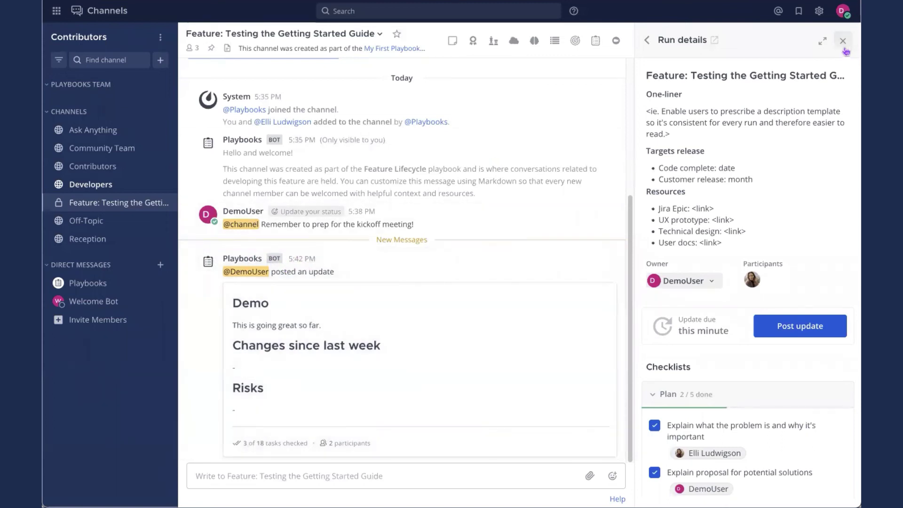
Check the posted update in the run overview's Updates section, then go back to the run channel
{"action": "left_click", "coordinate": [843, 76]}
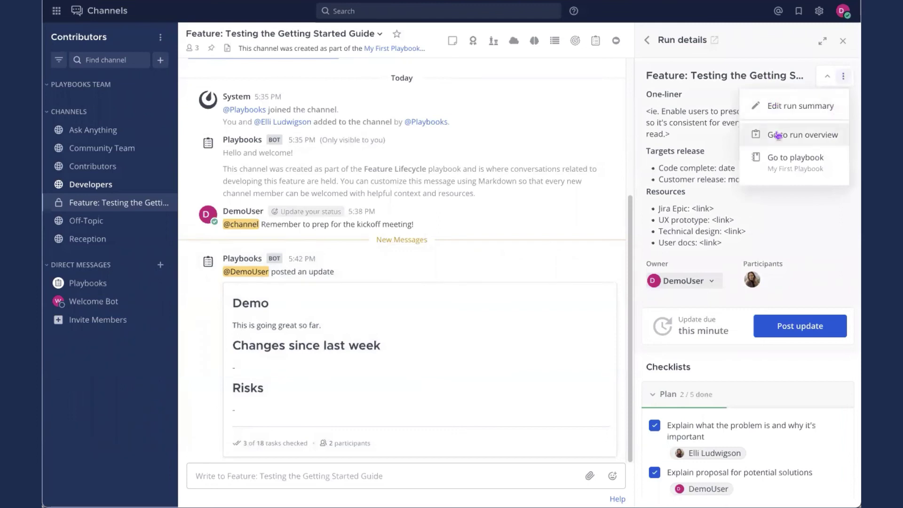
{"action": "left_click", "coordinate": [776, 137]}
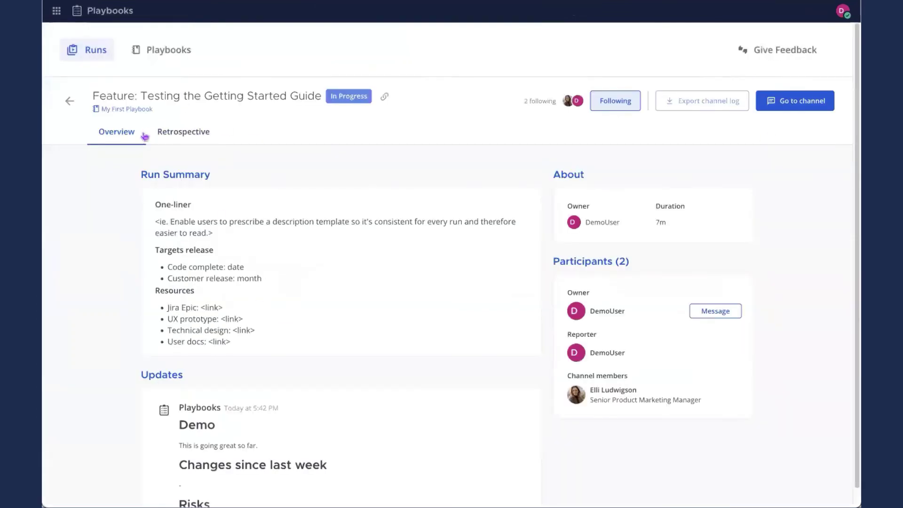
{"action": "scroll", "coordinate": [149, 388], "scroll_direction": "down", "scroll_amount": 1}
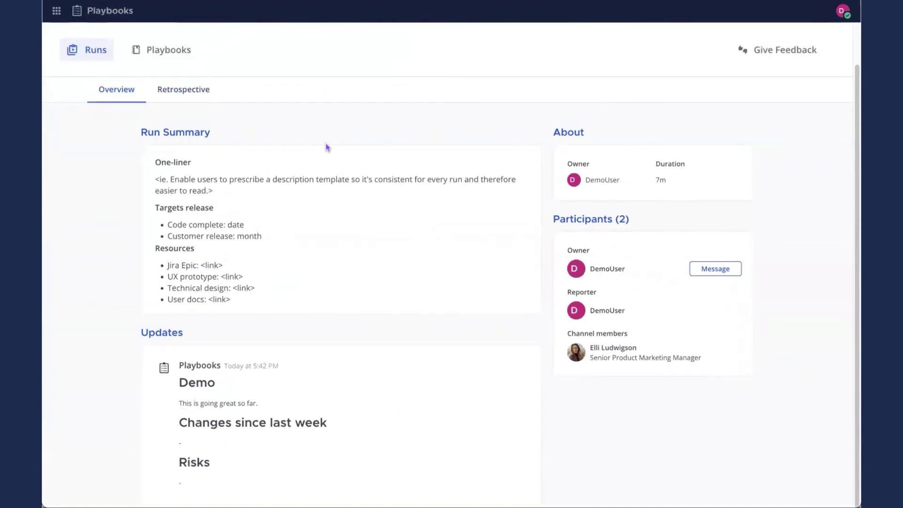
{"action": "scroll", "coordinate": [210, 202], "scroll_direction": "up", "scroll_amount": 1}
{"action": "left_click", "coordinate": [800, 97]}
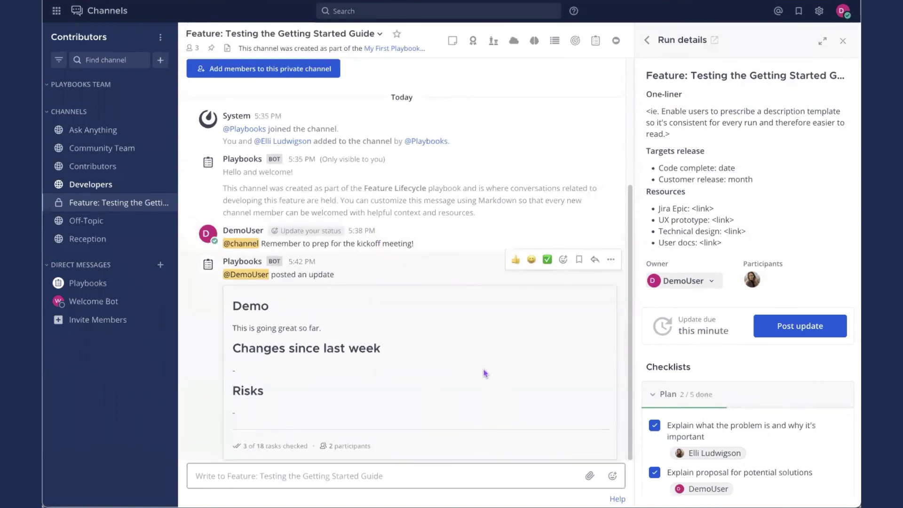
From the Playbooks bot's overdue notice, snooze the Getting Started Guide status update for 7 days
{"action": "scroll", "coordinate": [480, 375], "scroll_direction": "up", "scroll_amount": 1}
{"action": "scroll", "coordinate": [476, 377], "scroll_direction": "down", "scroll_amount": 1}
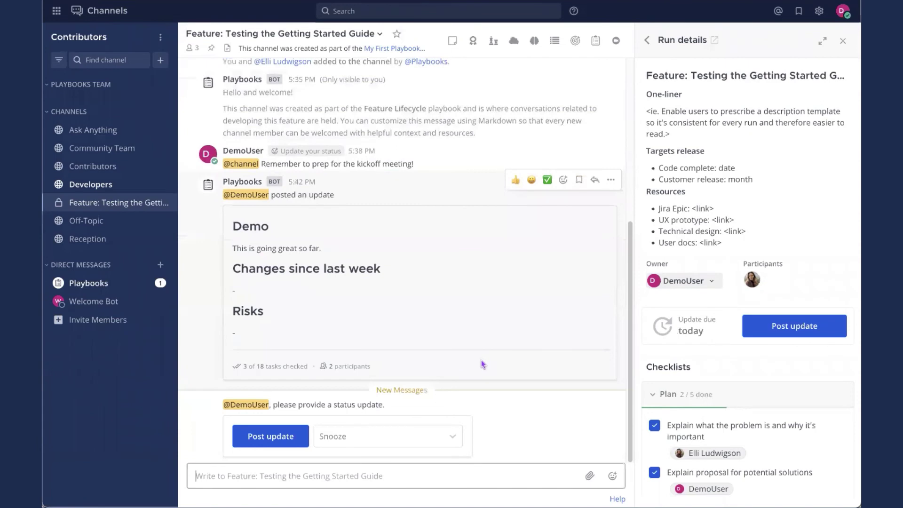
{"action": "left_click", "coordinate": [139, 289]}
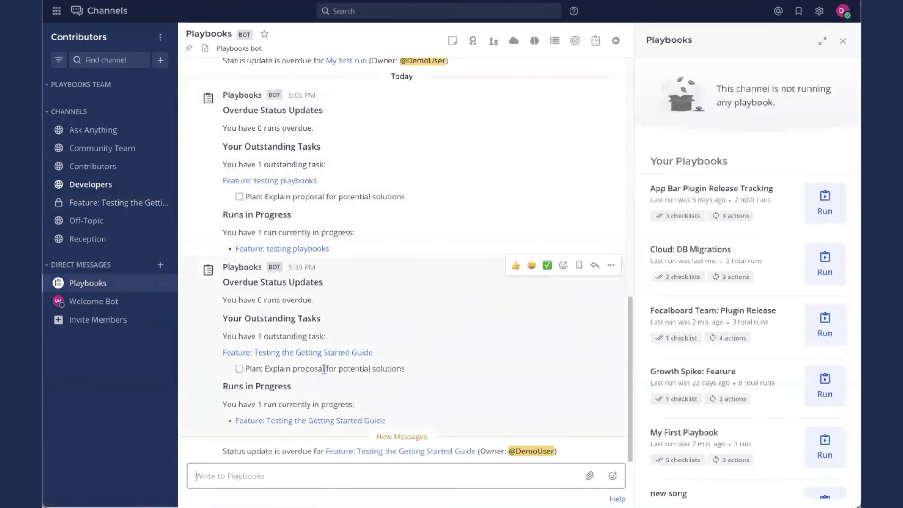
{"action": "left_click_drag", "start_coordinate": [223, 459], "coordinate": [554, 461]}
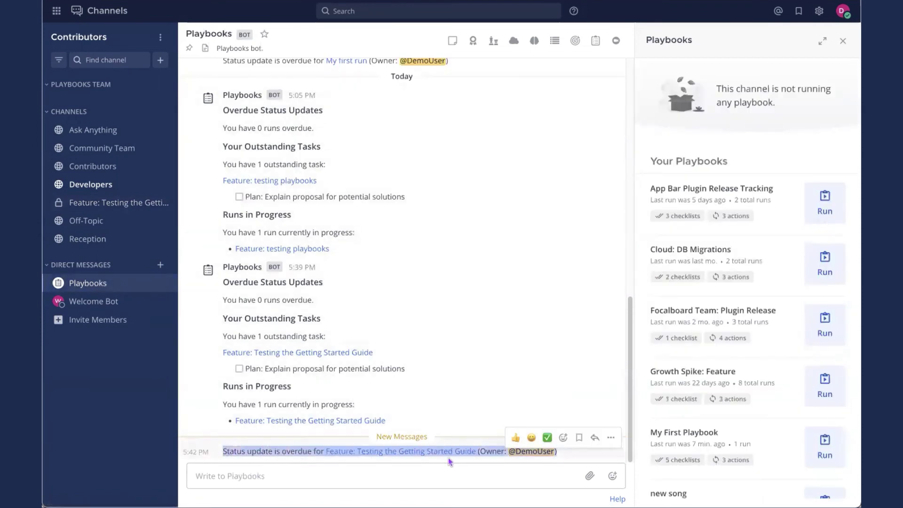
{"action": "left_click", "coordinate": [421, 457]}
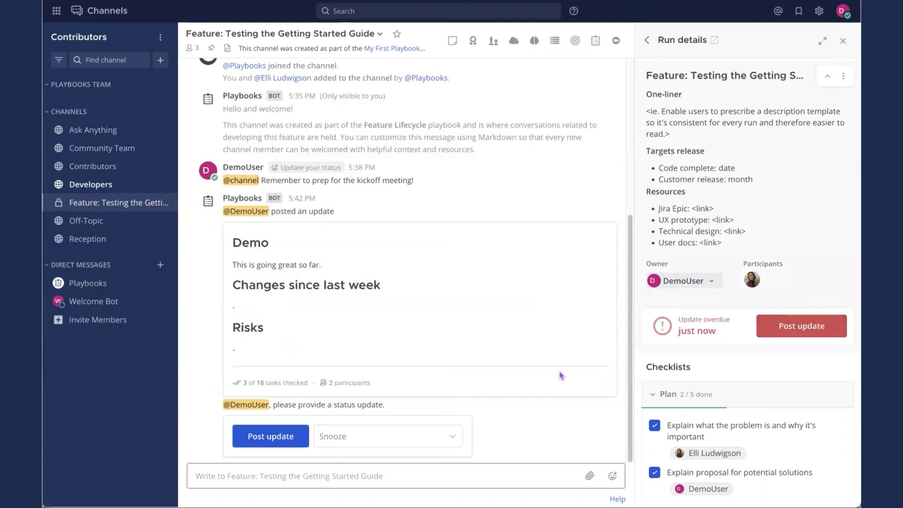
{"action": "left_click", "coordinate": [405, 434]}
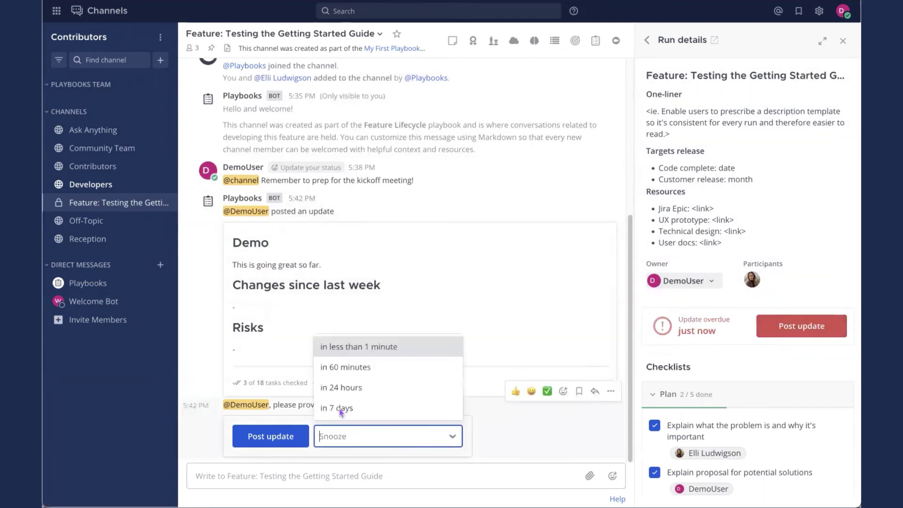
{"action": "left_click", "coordinate": [358, 409]}
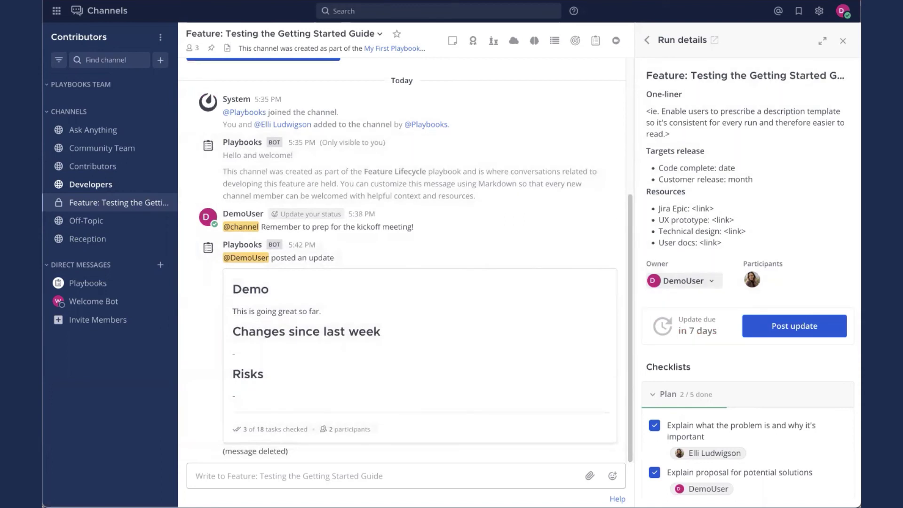
Finish the Getting Started Guide run from Run details, confirming despite outstanding tasks
{"action": "scroll", "coordinate": [732, 182], "scroll_direction": "down", "scroll_amount": 10}
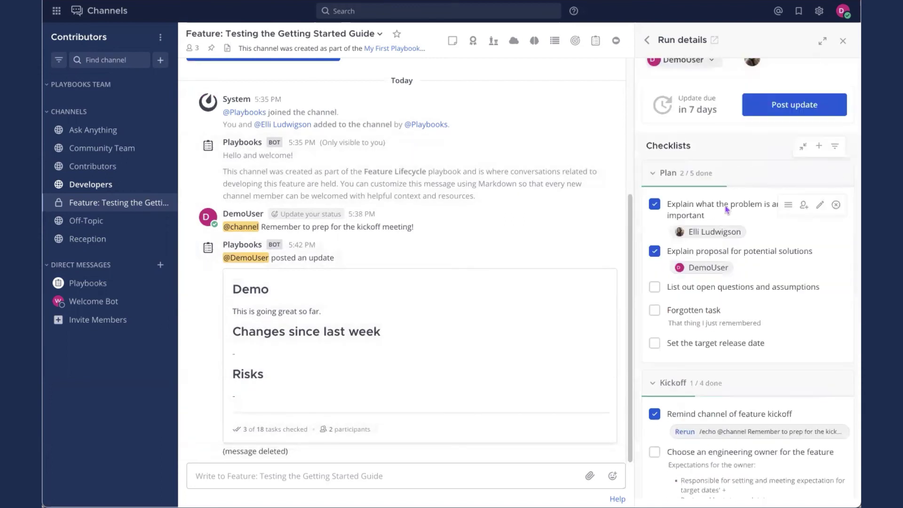
{"action": "scroll", "coordinate": [690, 221], "scroll_direction": "down", "scroll_amount": 8}
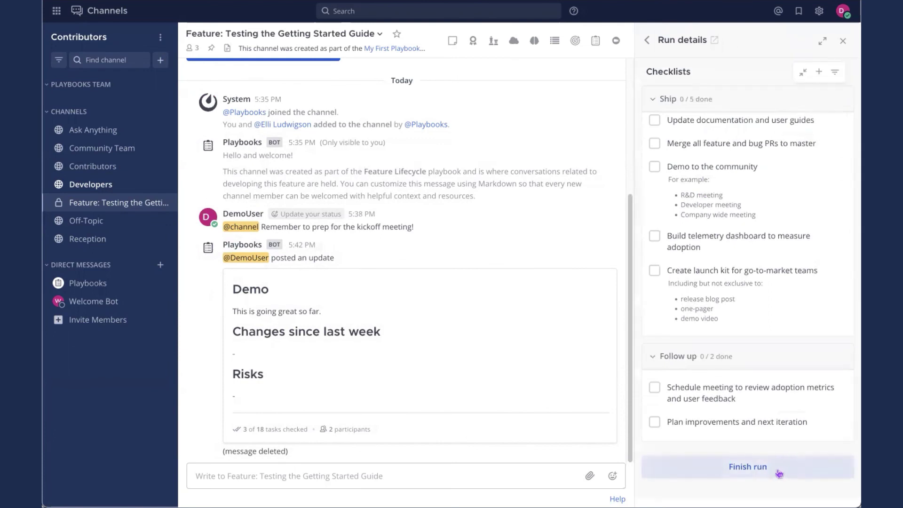
{"action": "left_click", "coordinate": [793, 474]}
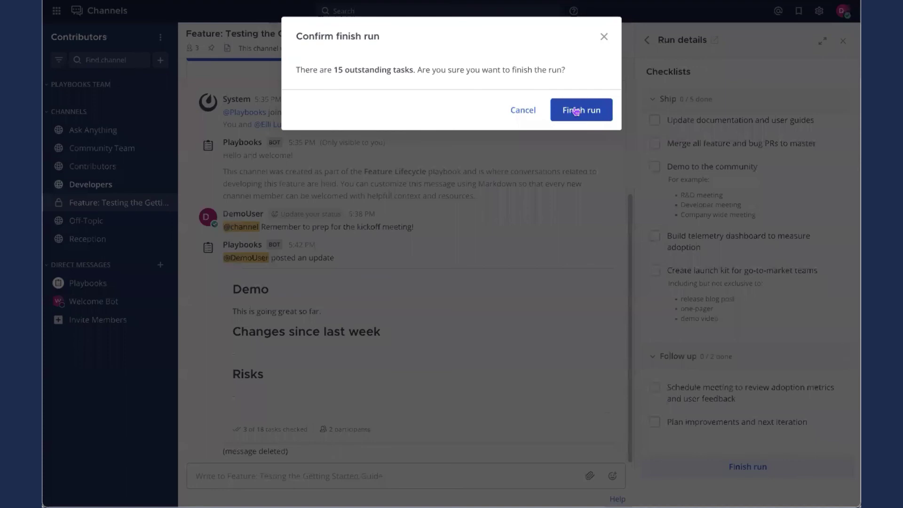
{"action": "left_click", "coordinate": [575, 111]}
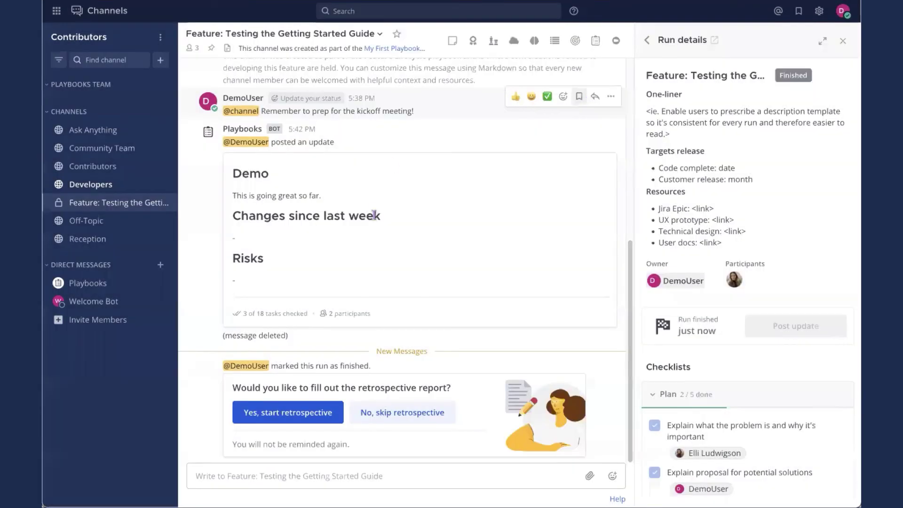
Start the retrospective and add 'Failing to update when the bot asks.' under Stop
{"action": "left_click", "coordinate": [315, 420]}
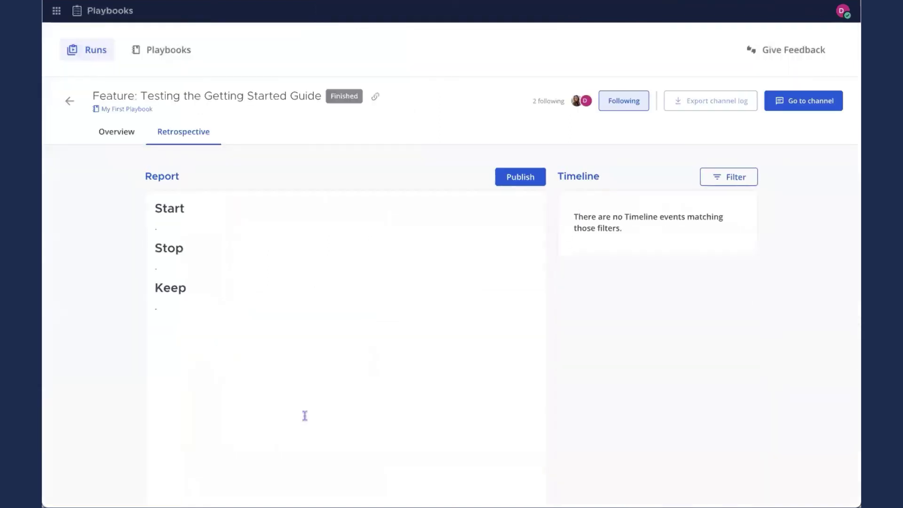
{"action": "left_click", "coordinate": [211, 231]}
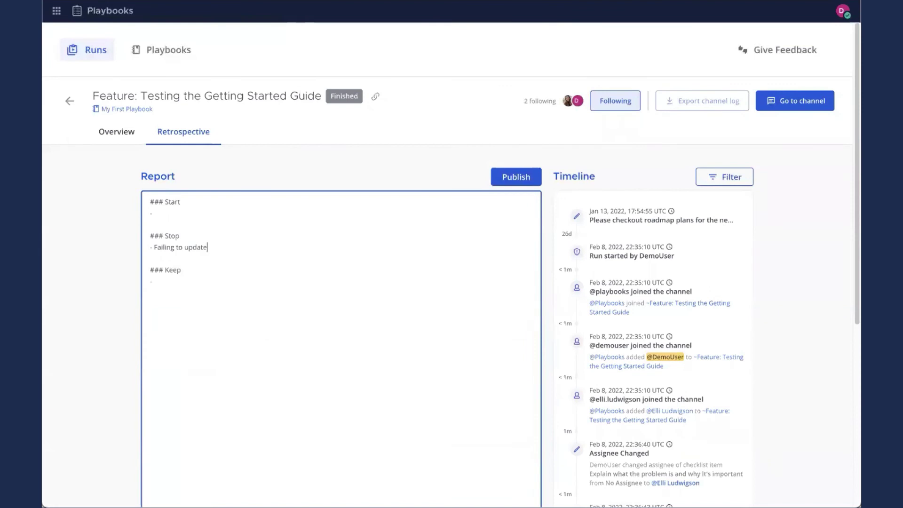
{"action": "type", "text": "whem "}
{"action": "type", "text": "the bot aske"}
Publish the retrospective report and confirm publishing
{"action": "scroll", "coordinate": [436, 252], "scroll_direction": "down", "scroll_amount": 5}
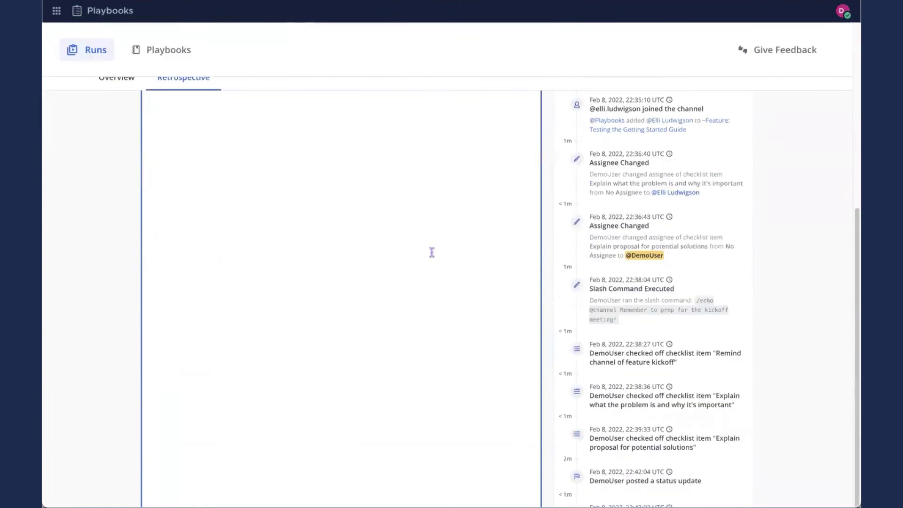
{"action": "scroll", "coordinate": [426, 252], "scroll_direction": "up", "scroll_amount": 5}
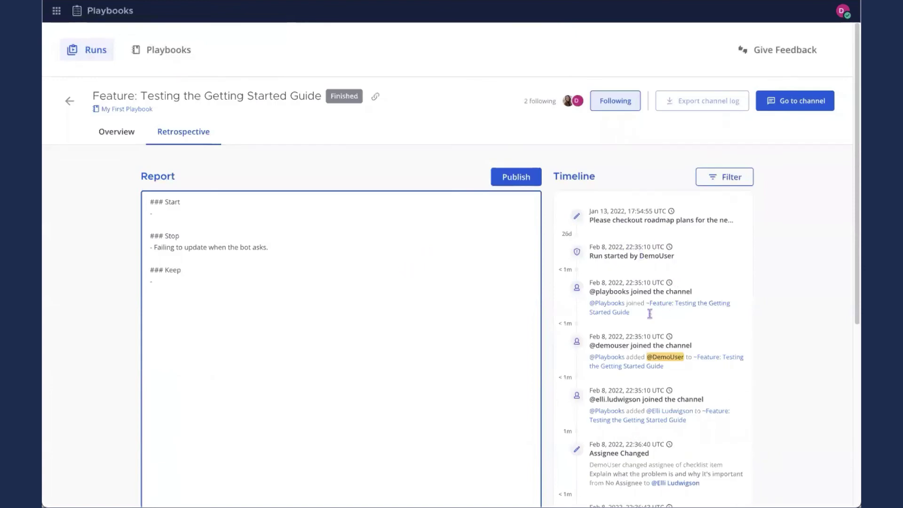
{"action": "left_click", "coordinate": [716, 176]}
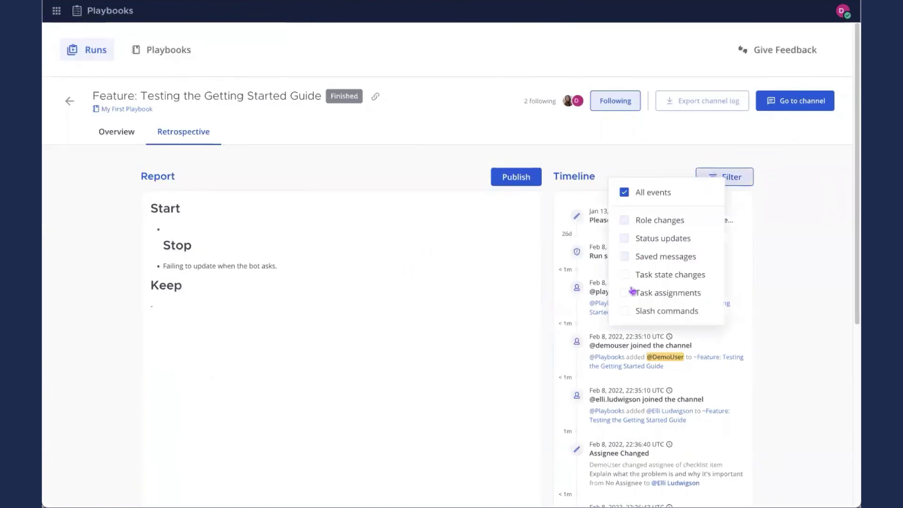
{"action": "left_click", "coordinate": [612, 167]}
{"action": "left_click", "coordinate": [522, 181]}
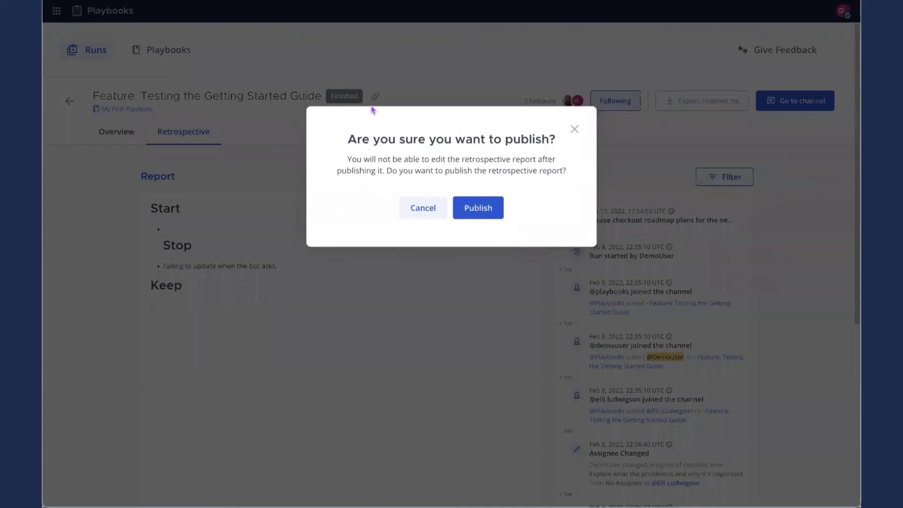
{"action": "left_click", "coordinate": [483, 204]}
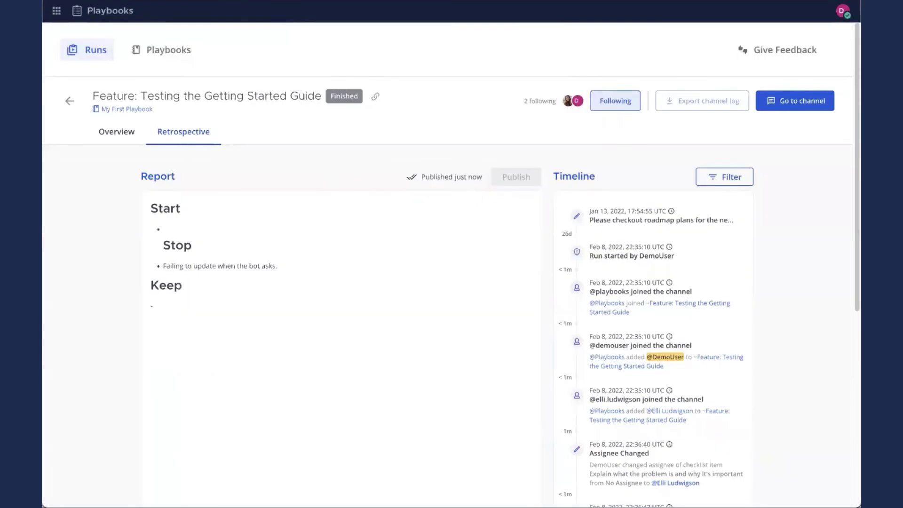
View My First Playbook's Usage statistics
{"action": "left_click", "coordinate": [127, 109]}
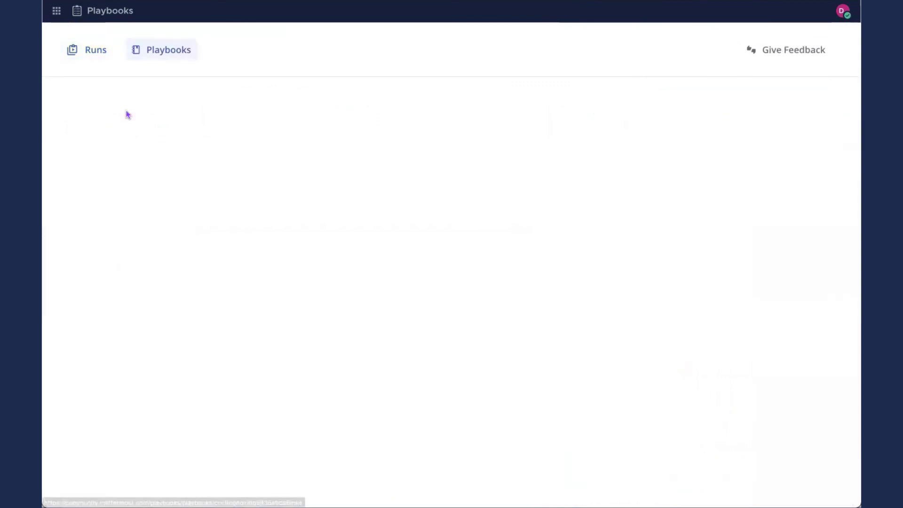
{"action": "left_click", "coordinate": [184, 141]}
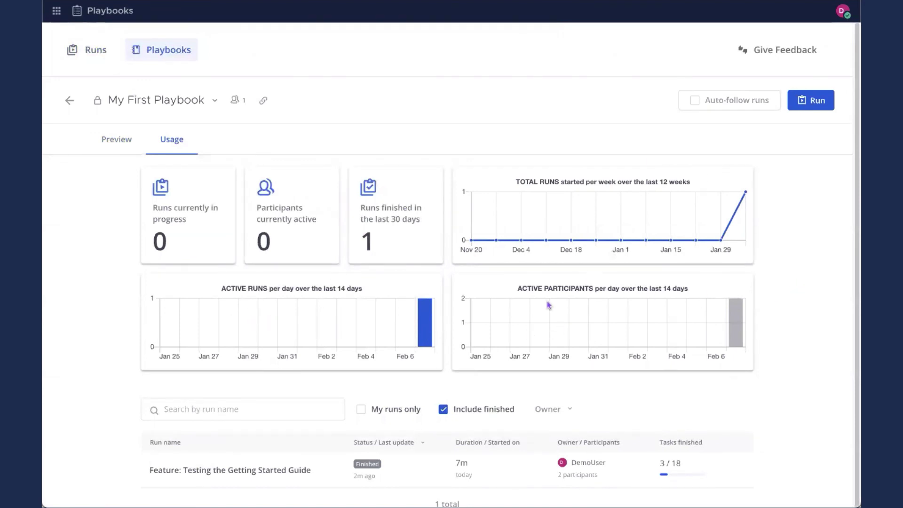
{"action": "scroll", "coordinate": [423, 210], "scroll_direction": "down", "scroll_amount": 1}
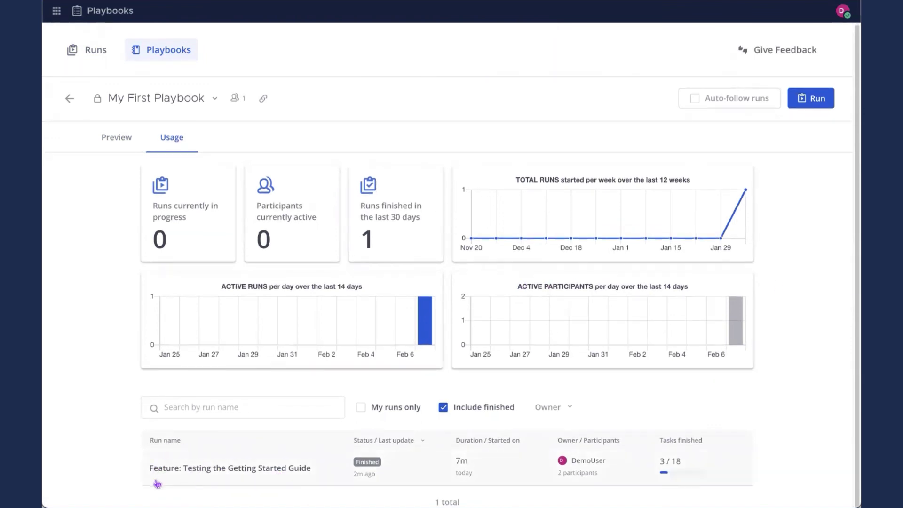
Check the finished run's published retrospective, then return to the playbook's Usage tab
{"action": "left_click", "coordinate": [184, 469]}
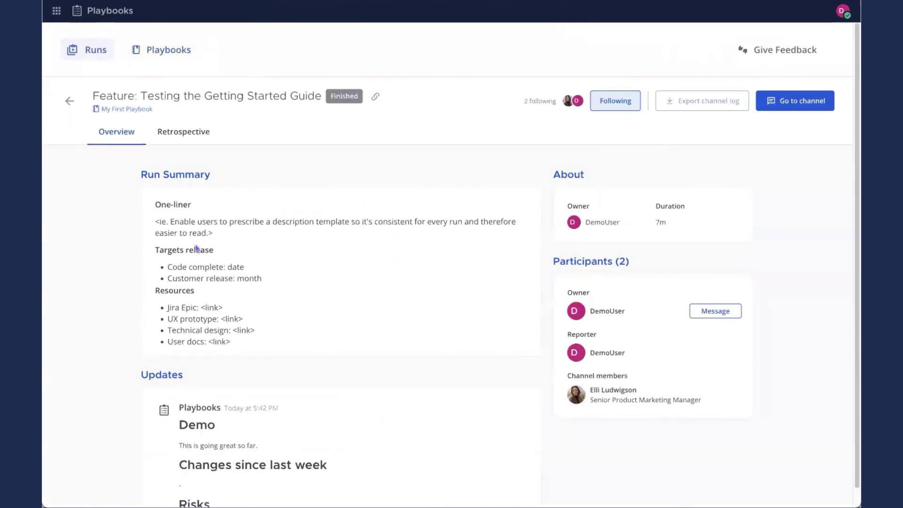
{"action": "left_click", "coordinate": [190, 131]}
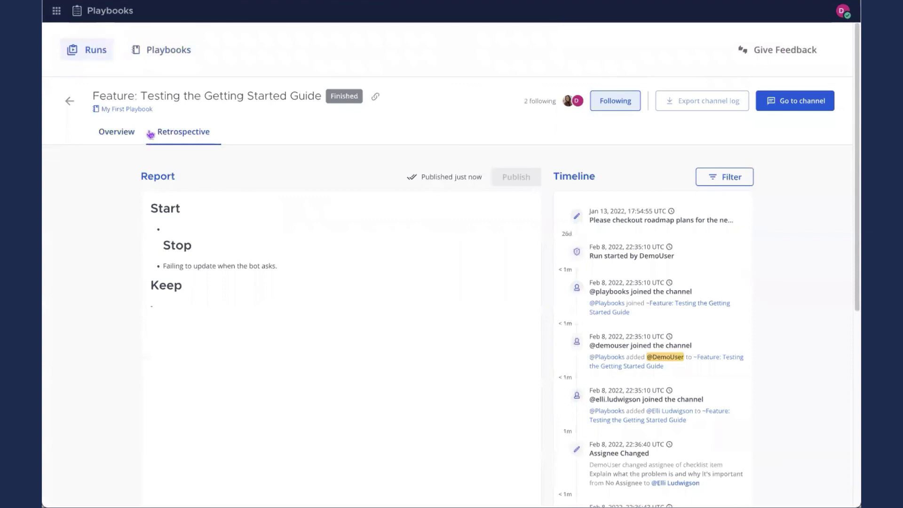
{"action": "left_click", "coordinate": [141, 109]}
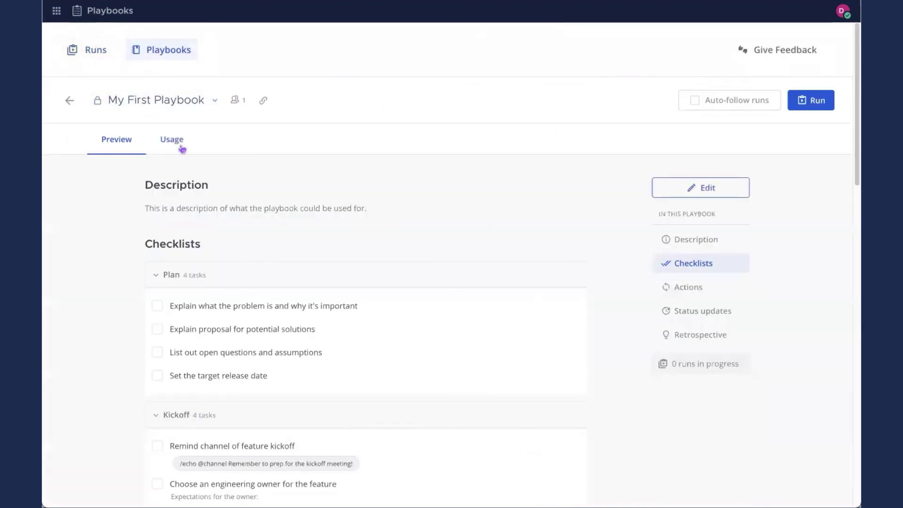
{"action": "left_click", "coordinate": [180, 143]}
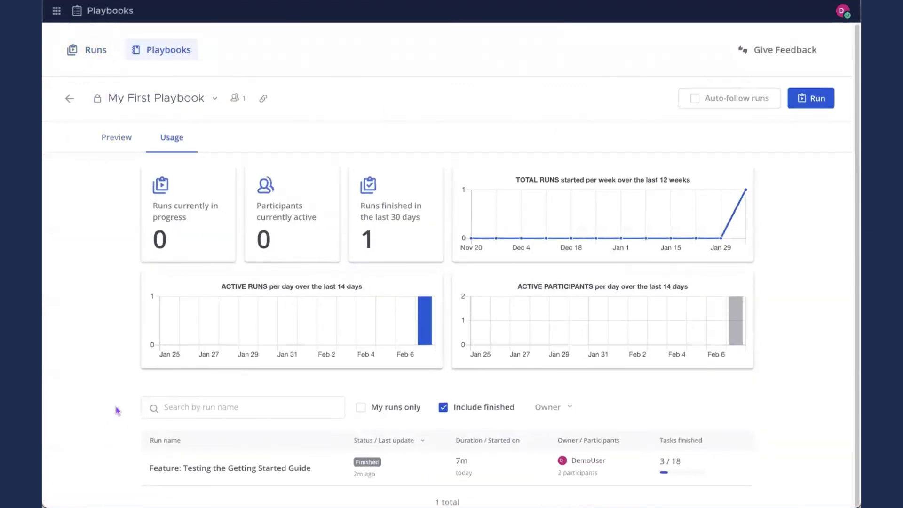